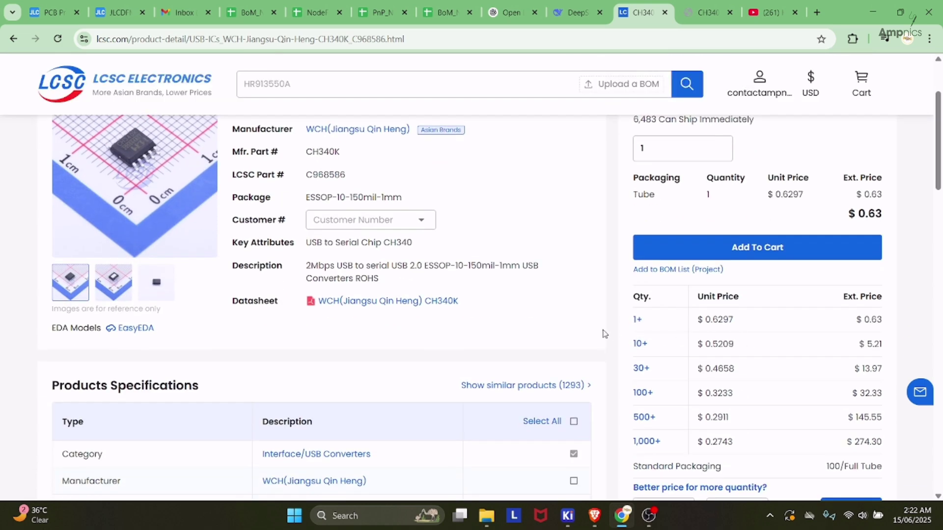
# Open the CH340K datasheet from the LCSC product page and skim its overview, features and package sections
pyautogui.scroll(2, 454, 260)
pyautogui.moveTo(140, 278)
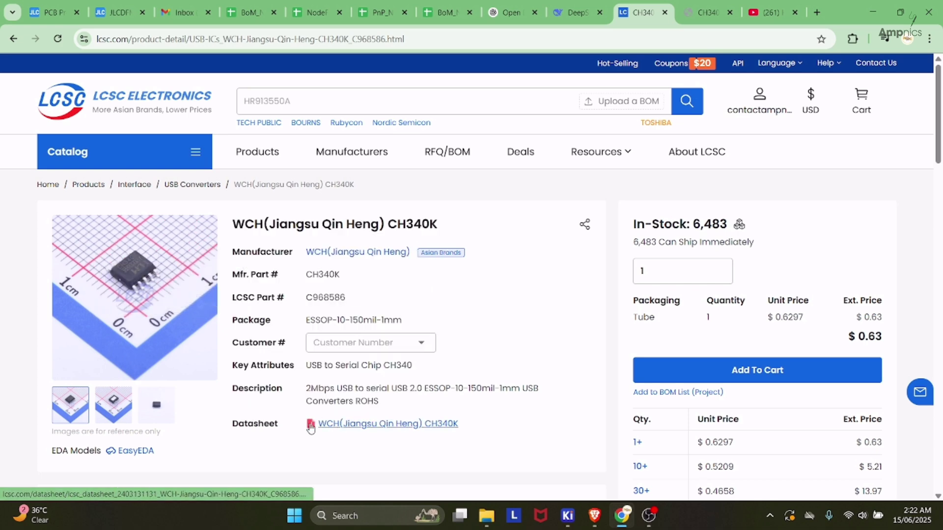
pyautogui.click(352, 427)
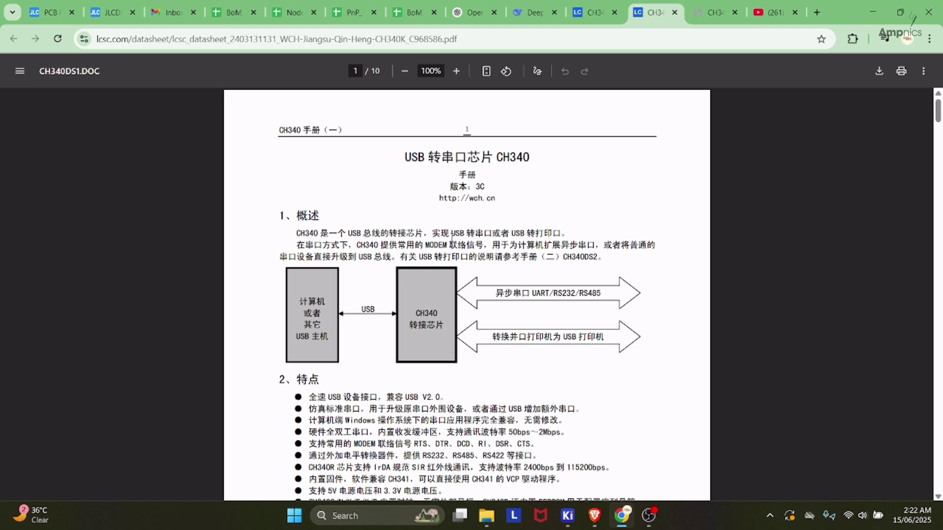
pyautogui.scroll(-3, 432, 218)
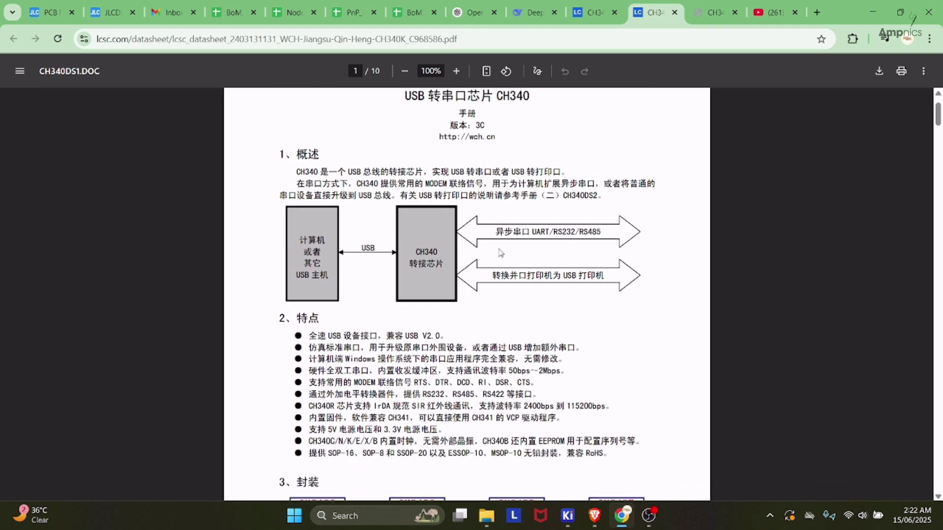
pyautogui.scroll(4, 431, 218)
pyautogui.scroll(-1, 431, 218)
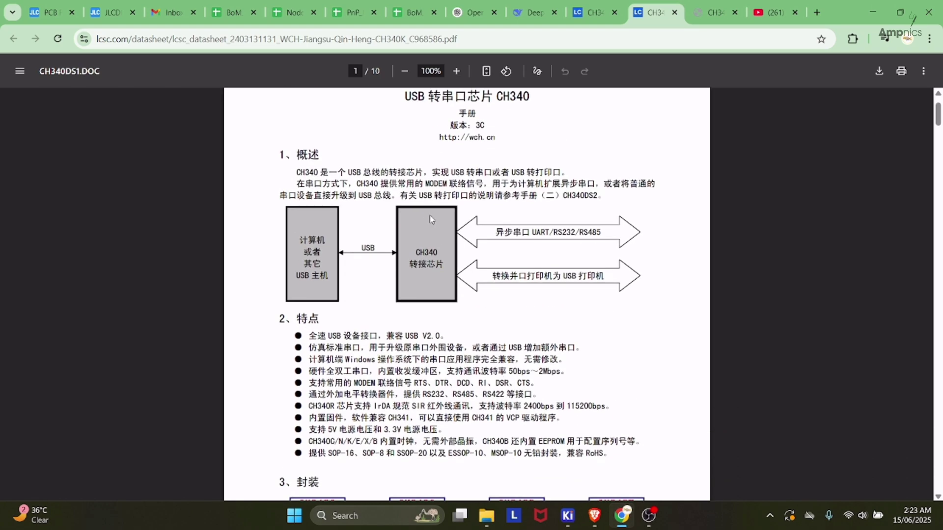
pyautogui.scroll(-3, 432, 219)
pyautogui.scroll(-15, 431, 223)
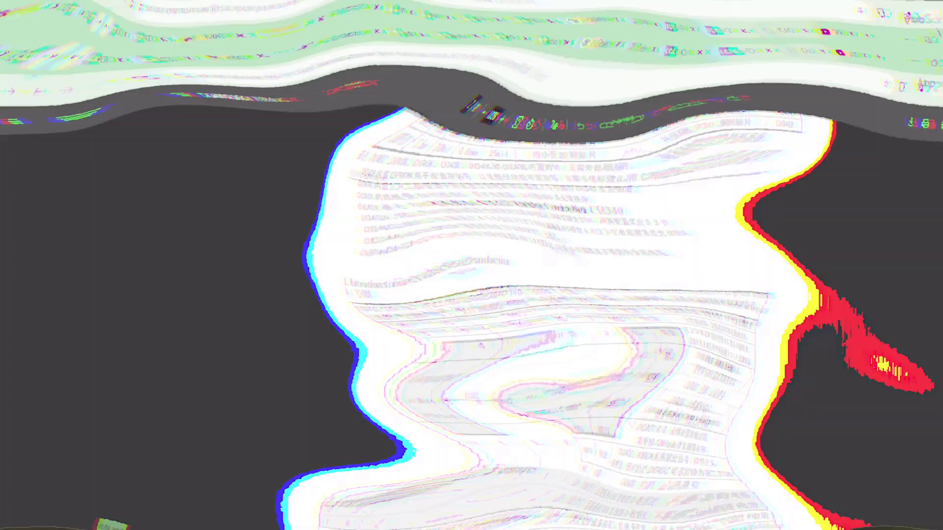
pyautogui.scroll(-3, 479, 202)
pyautogui.scroll(5, 480, 201)
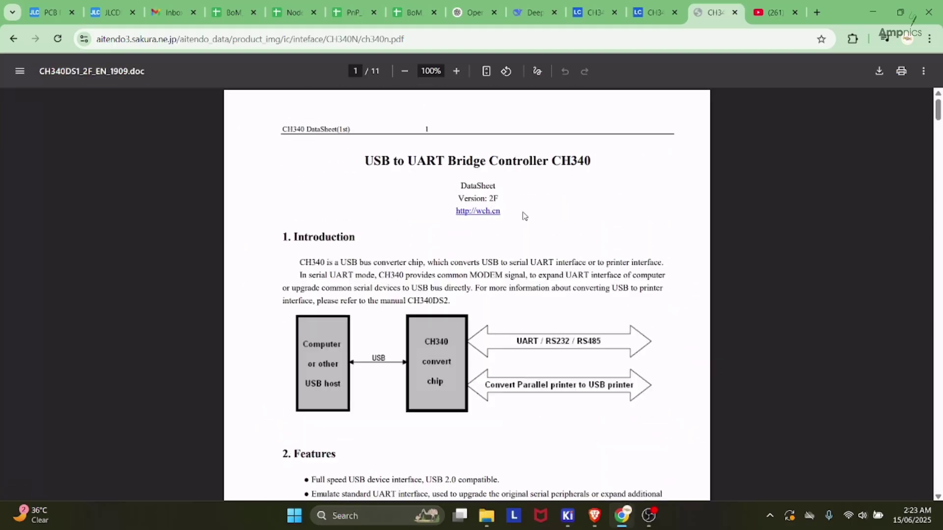
# Examine the English CH340 datasheet up to the section 7.8 reference circuit connecting CH340K to an MCU, enlarged to 125%
pyautogui.scroll(-10, 525, 216)
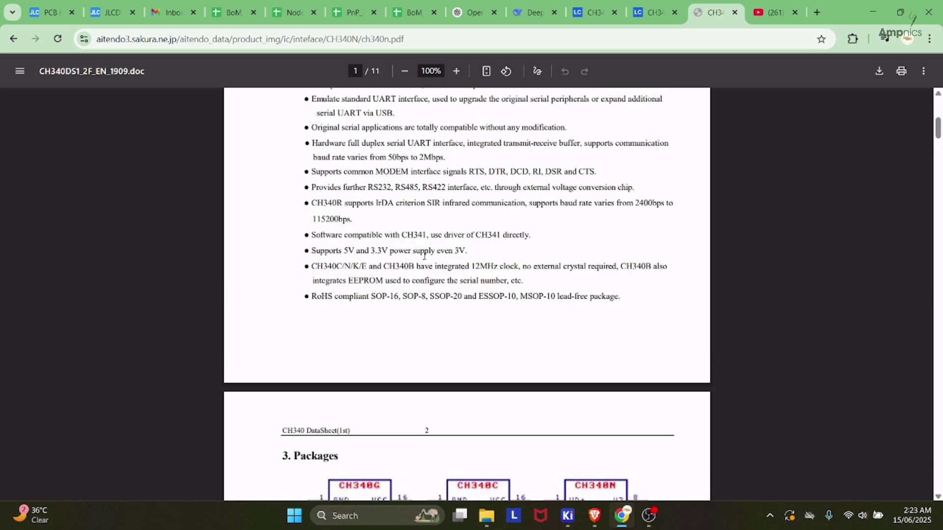
pyautogui.scroll(8, 425, 255)
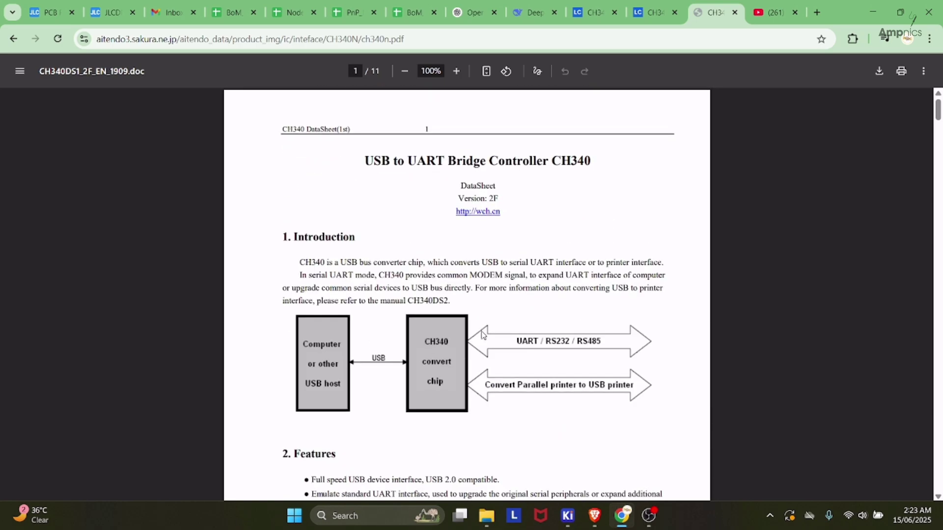
pyautogui.scroll(-18, 483, 335)
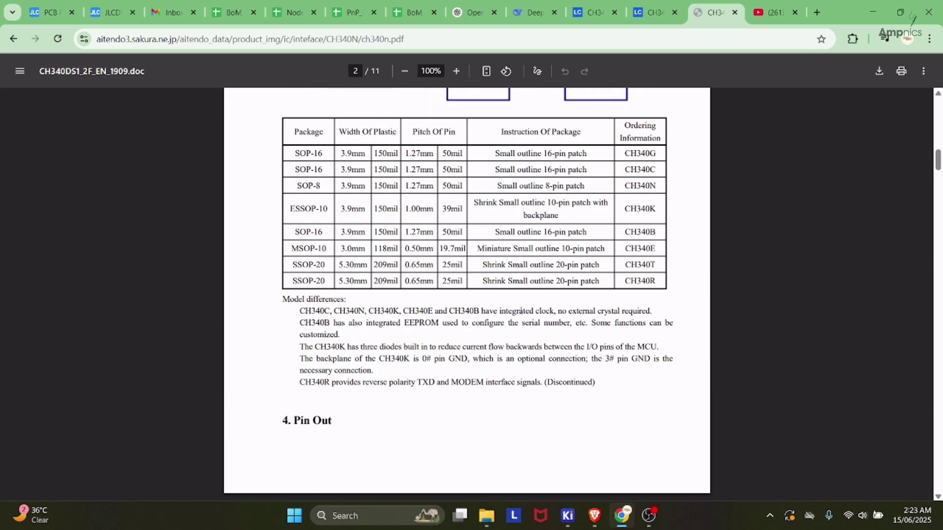
pyautogui.scroll(-20, 522, 311)
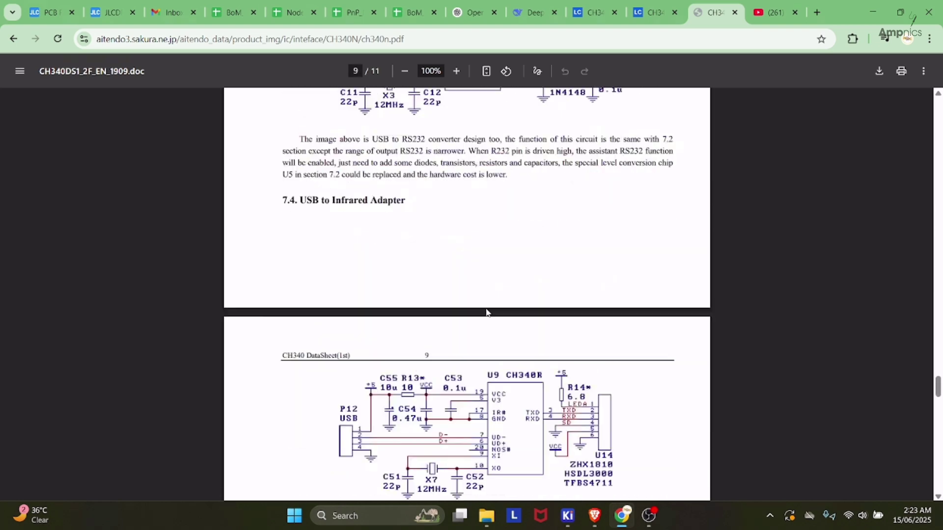
pyautogui.scroll(-12, 418, 268)
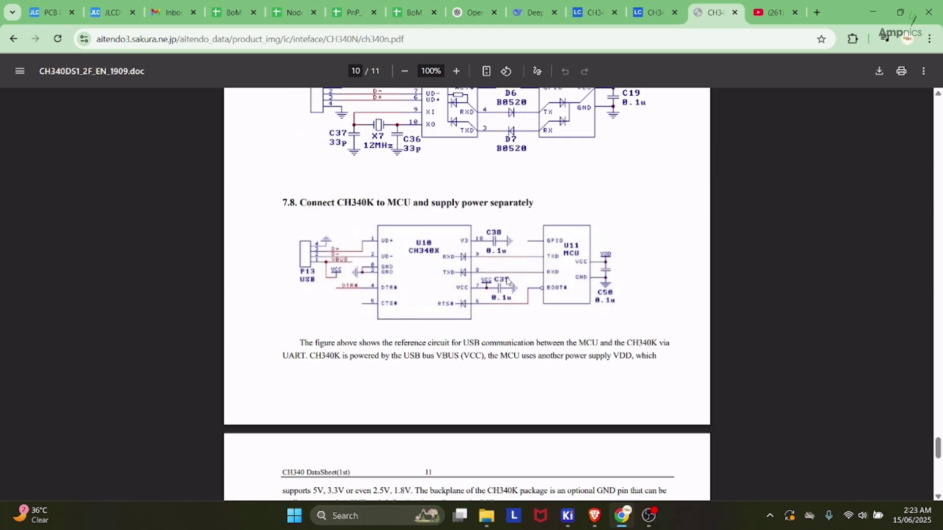
pyautogui.scroll(-1, 431, 298)
pyautogui.scroll(1, 443, 268)
pyautogui.click(456, 71)
pyautogui.click(456, 71)
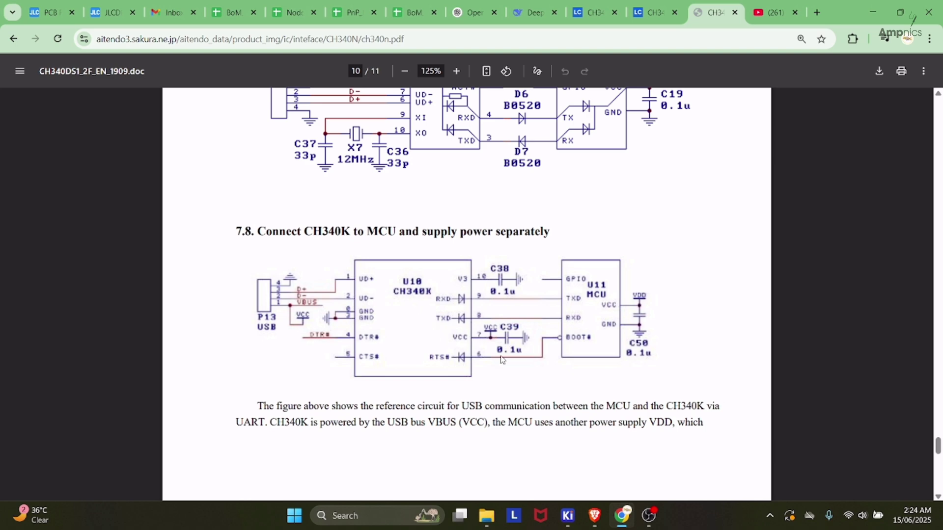
# Switch to the KiCad Schematic Editor and look over the whole Flash Bridge schematic
pyautogui.hotkey('alt', 'Tab')
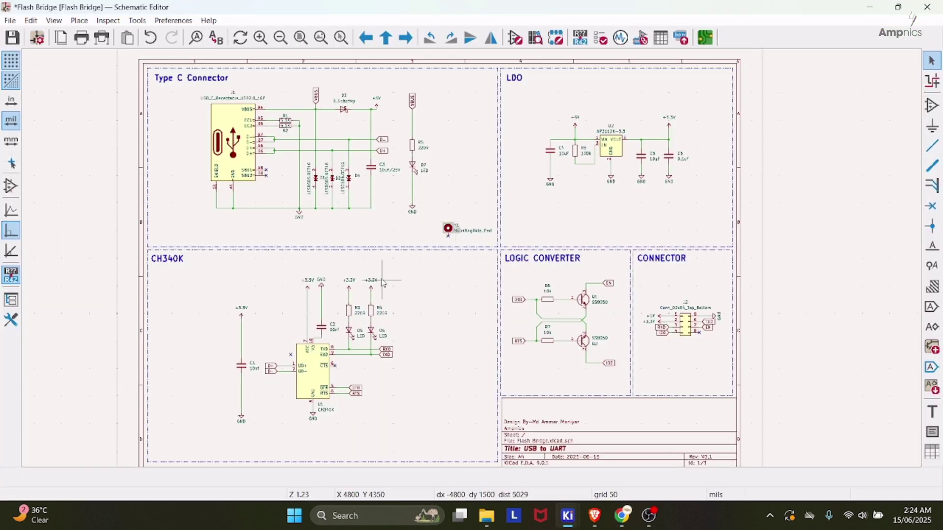
pyautogui.moveTo(384, 282); pyautogui.dragTo(398, 280, button='middle')
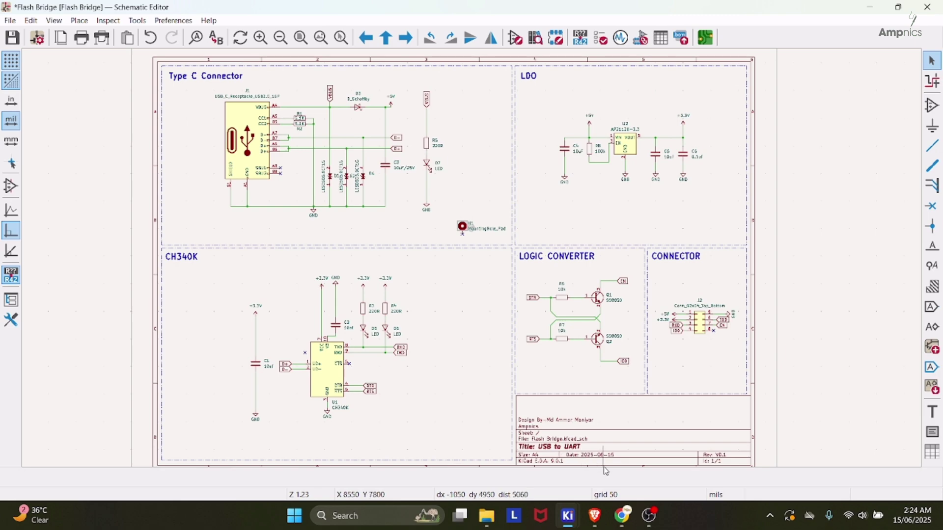
# Switch to the browser and look through the videos in the "How To KiCAD?" YouTube playlist
pyautogui.hotkey('alt', 'Tab')
pyautogui.scroll(-4, 449, 201)
pyautogui.scroll(-8, 465, 257)
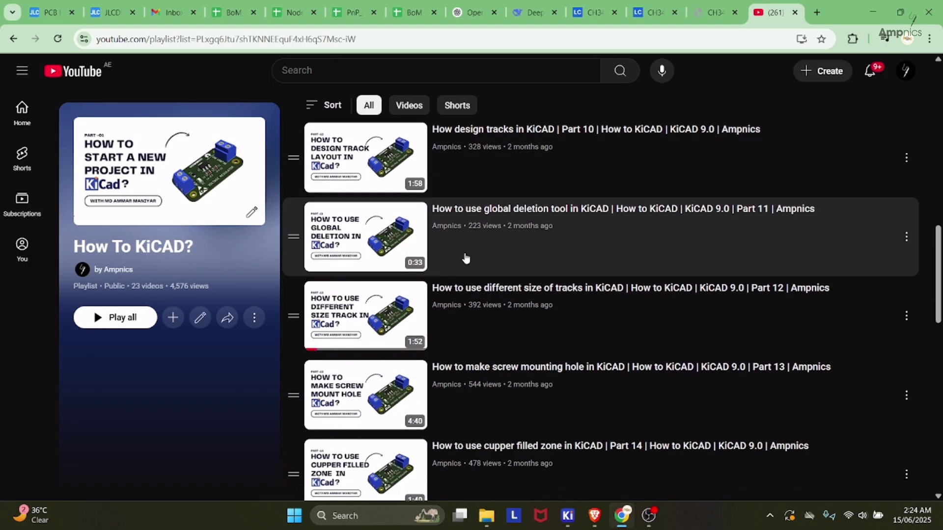
pyautogui.scroll(10, 466, 258)
pyautogui.scroll(2, 467, 258)
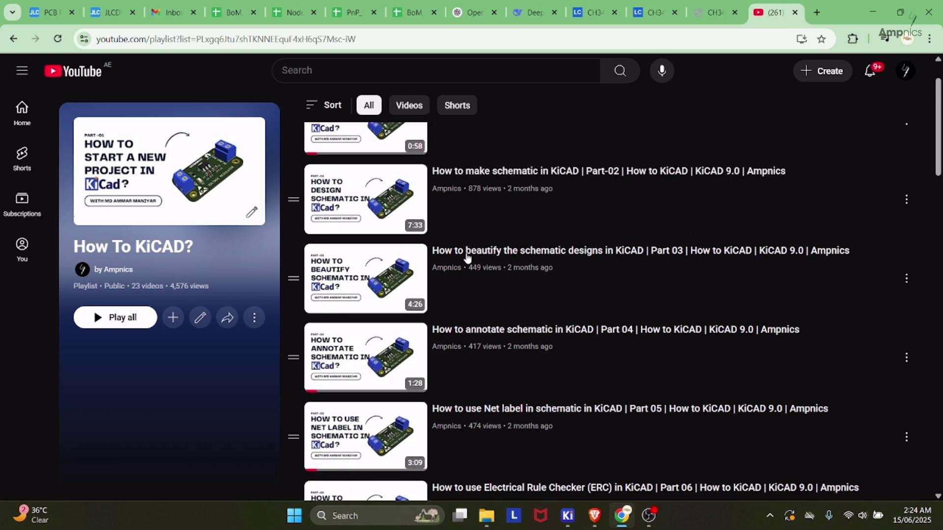
pyautogui.scroll(-9, 467, 257)
pyautogui.scroll(-6, 468, 258)
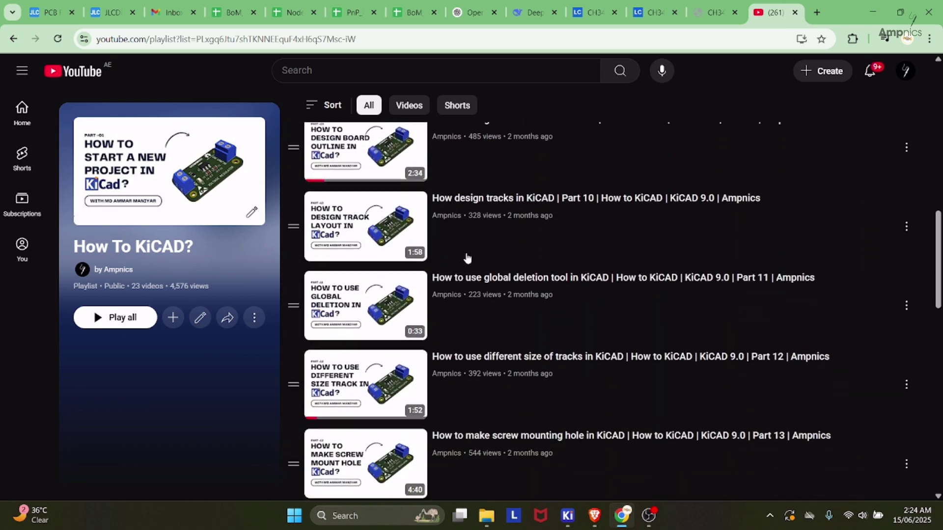
pyautogui.scroll(5, 467, 258)
pyautogui.scroll(4, 467, 258)
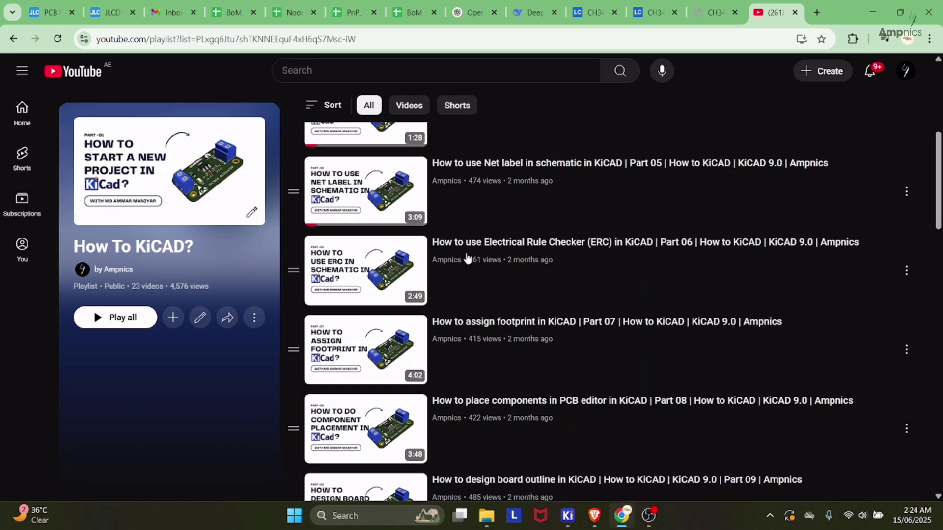
pyautogui.scroll(-8, 467, 258)
pyautogui.scroll(-9, 467, 258)
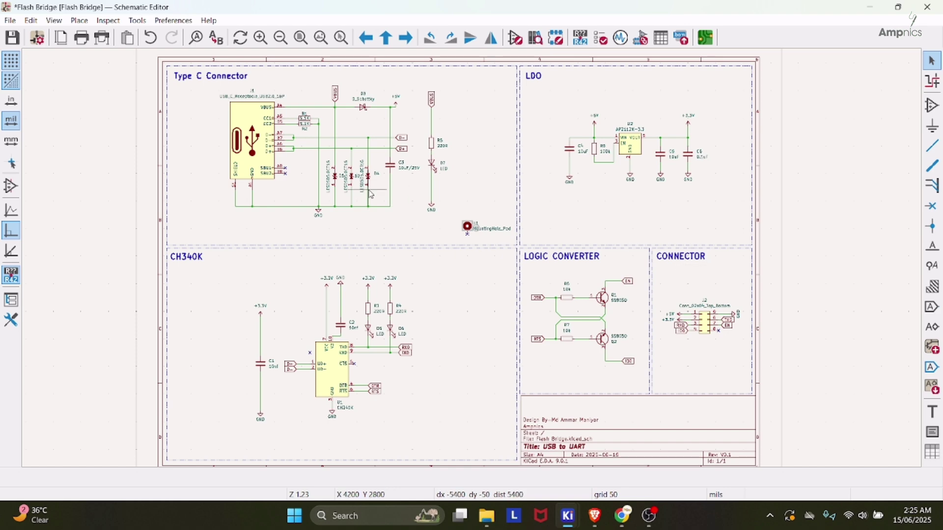
# In the KiCad Schematic Editor, examine the Type C Connector circuit: receptacle pins, CC resistors, data lines, protection diodes and Schottky diode
pyautogui.moveTo(363, 154); pyautogui.dragTo(377, 194, button='middle')
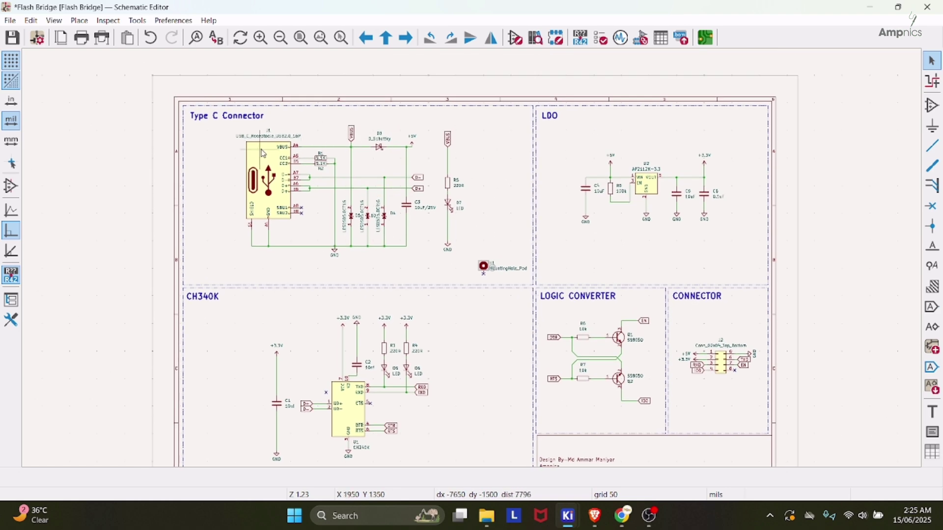
pyautogui.scroll(2, 307, 186)
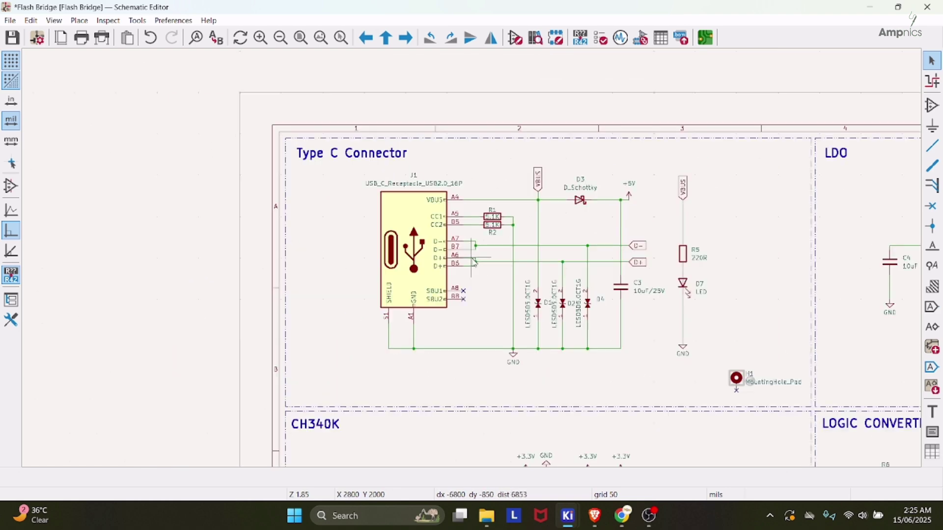
pyautogui.moveTo(595, 262); pyautogui.dragTo(449, 231, button='middle')
pyautogui.scroll(2, 394, 266)
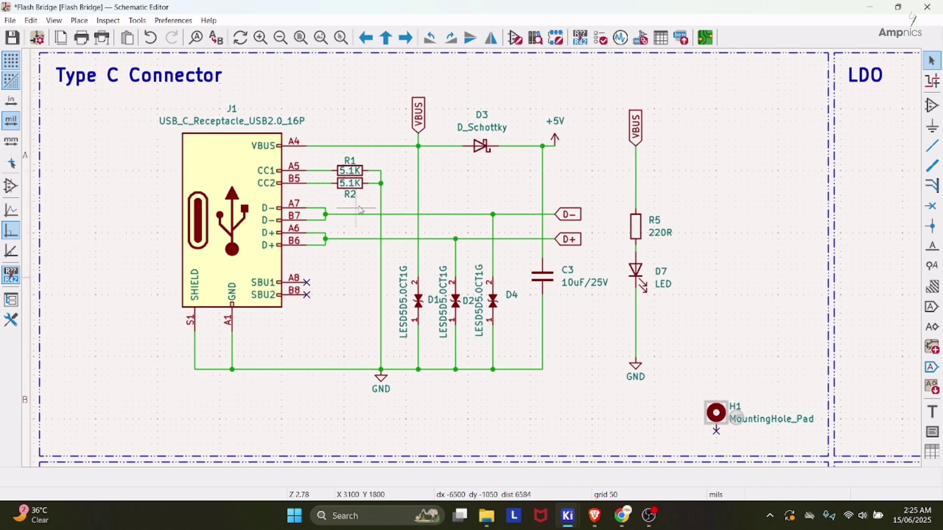
pyautogui.moveTo(442, 227); pyautogui.dragTo(411, 250, button='middle')
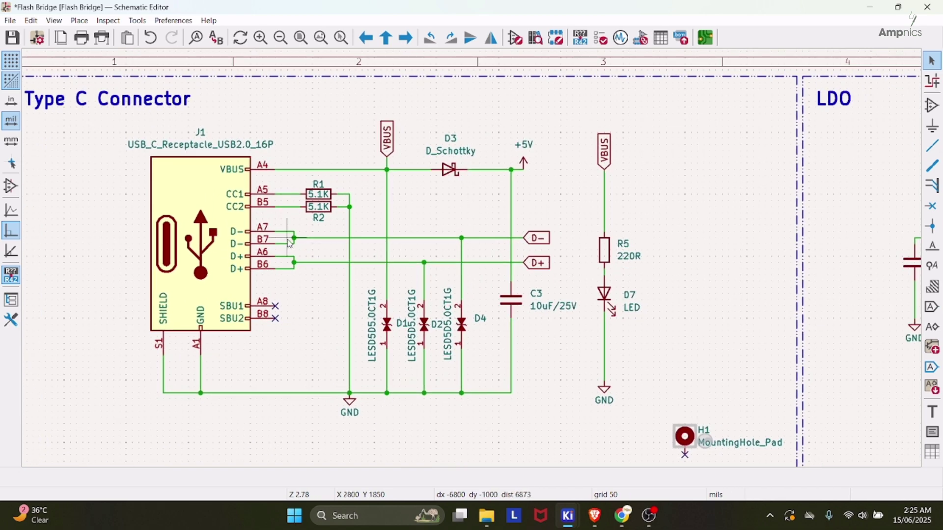
pyautogui.moveTo(308, 234); pyautogui.dragTo(342, 220, button='middle')
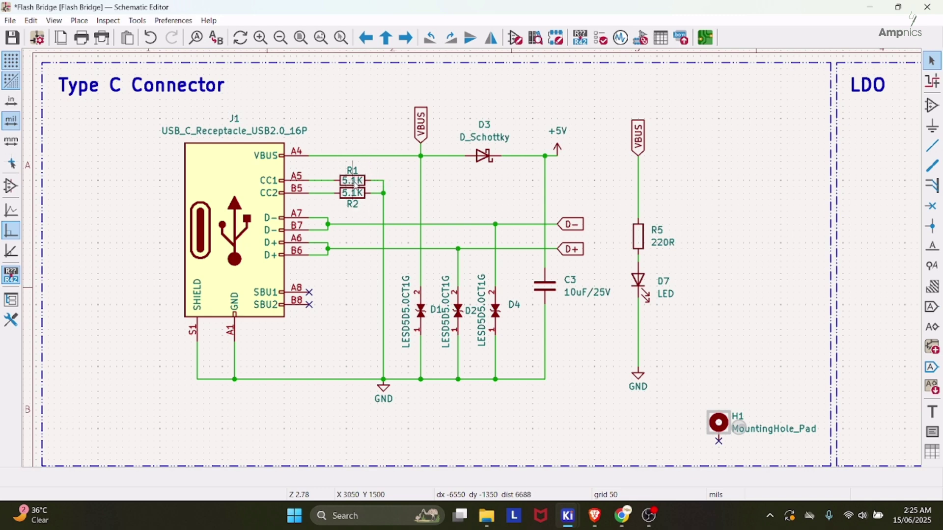
pyautogui.moveTo(446, 222); pyautogui.dragTo(419, 199, button='middle')
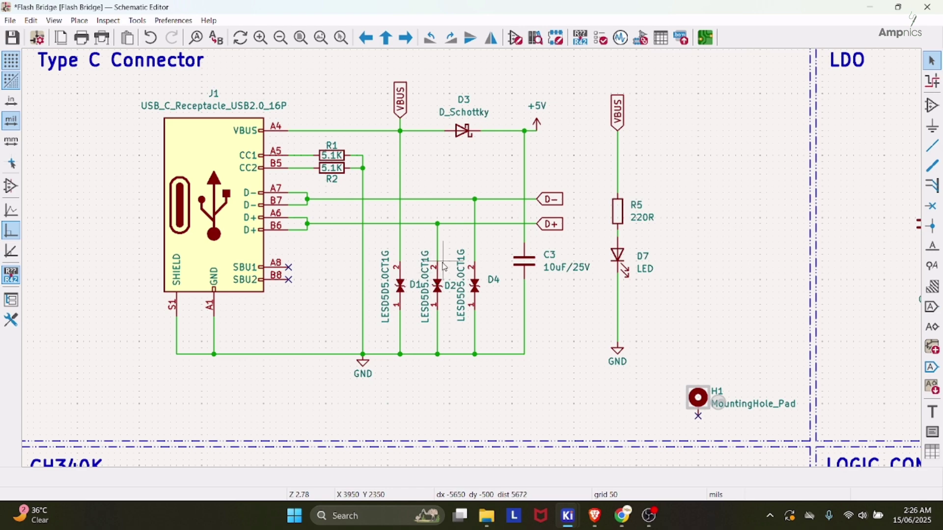
pyautogui.scroll(3, 491, 292)
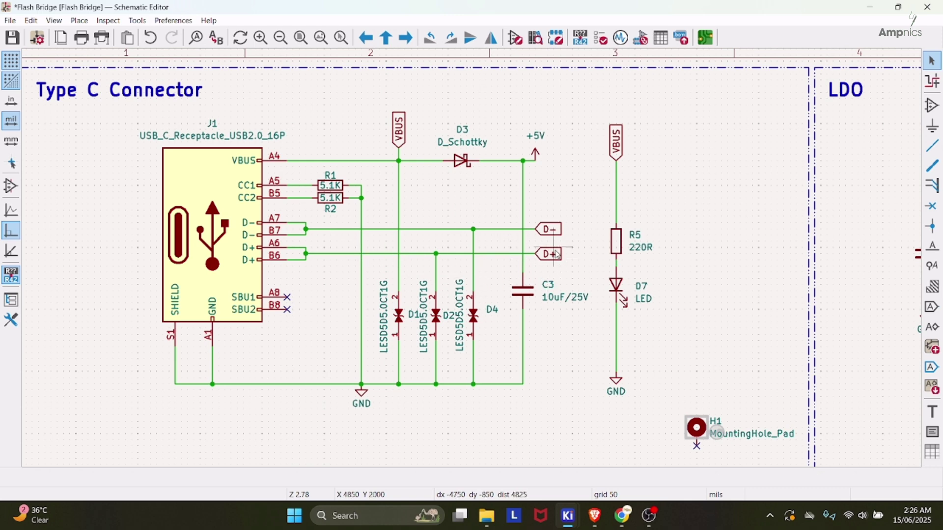
pyautogui.moveTo(541, 227); pyautogui.dragTo(508, 249, button='middle')
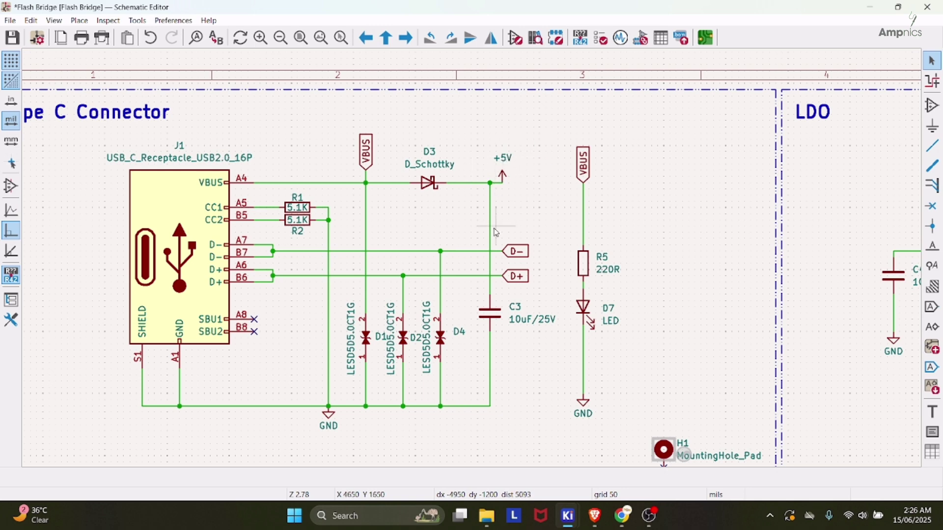
pyautogui.hscroll(-1, 501, 172)
pyautogui.scroll(-1, 501, 172)
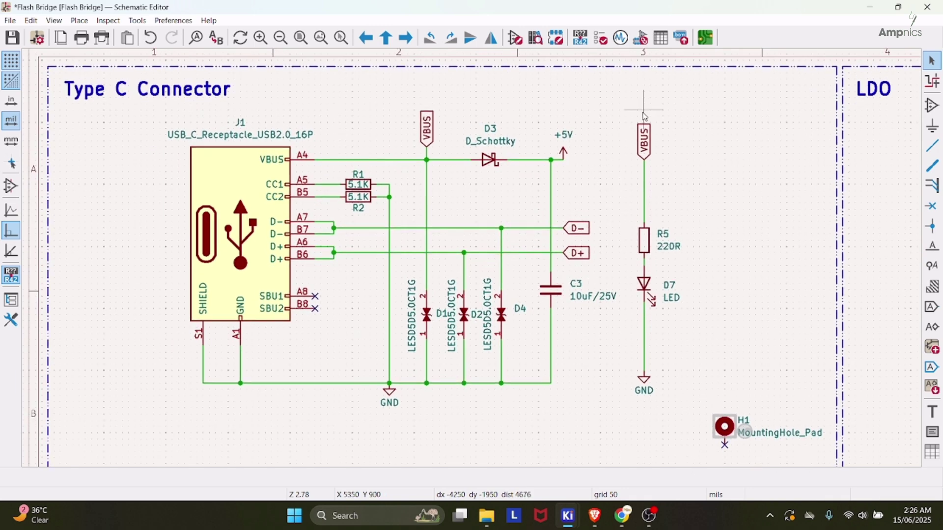
# Highlight the VBUS indicator branch with resistor R5 and LED D7 for inspection, and clear the selection
pyautogui.moveTo(641, 112); pyautogui.dragTo(726, 427)
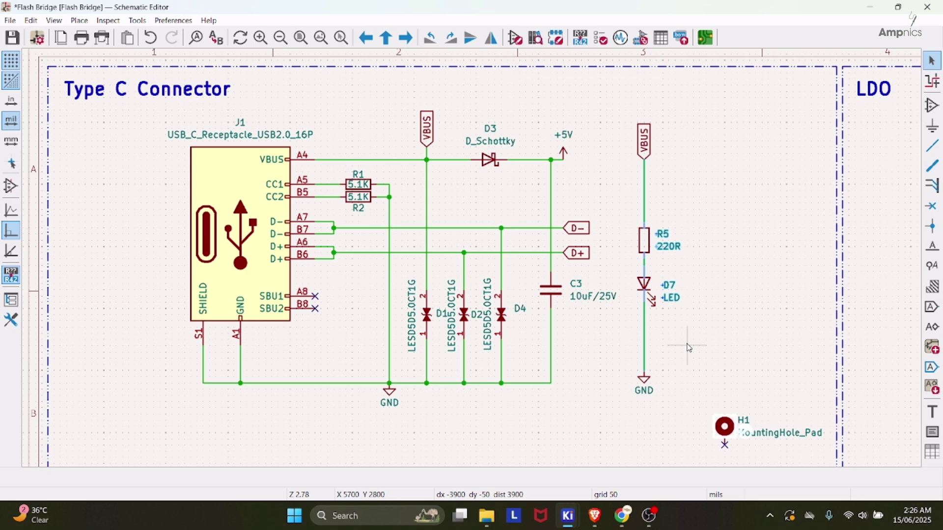
pyautogui.click(706, 235)
pyautogui.moveTo(617, 284); pyautogui.dragTo(582, 287, button='middle')
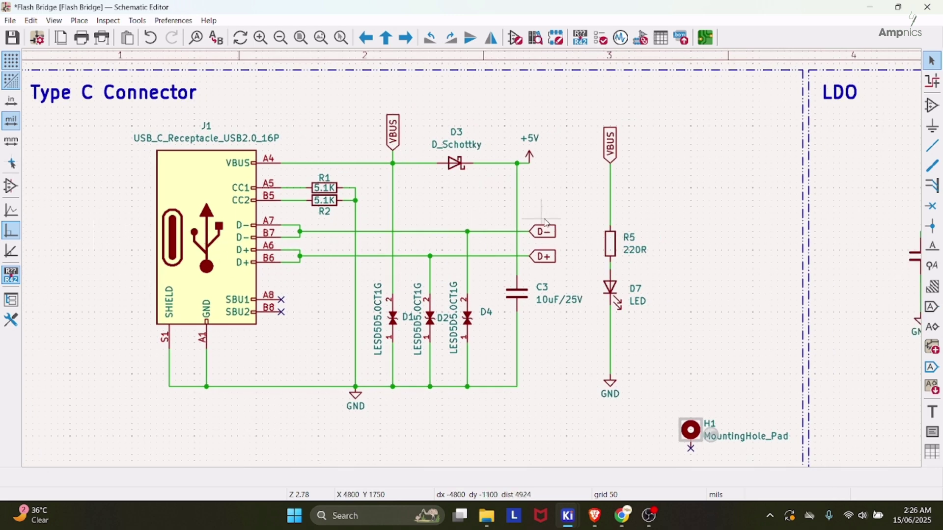
# Recheck the Type C Connector circuit's ground rail, protection diodes and C3 in relation to the rest of the sheet
pyautogui.hscroll(-1, 396, 293)
pyautogui.scroll(-1, 396, 293)
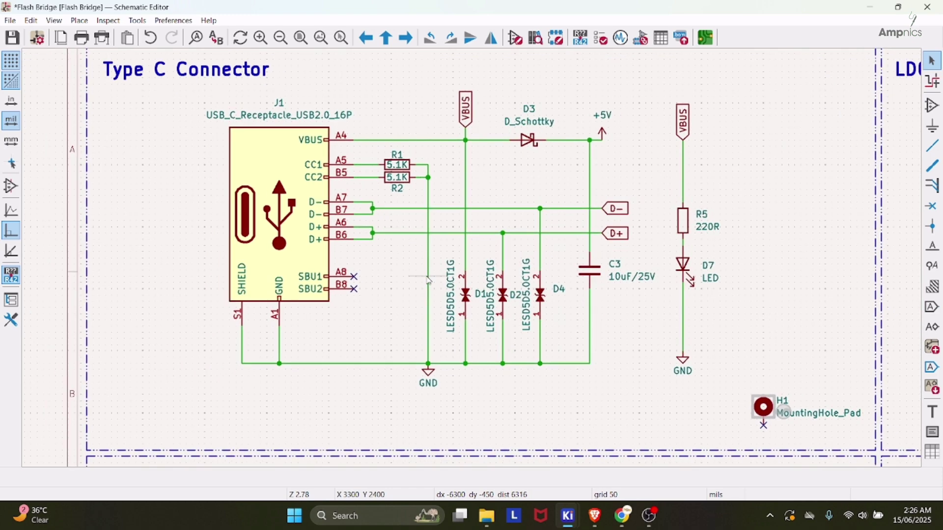
pyautogui.moveTo(395, 290); pyautogui.dragTo(392, 293, button='middle')
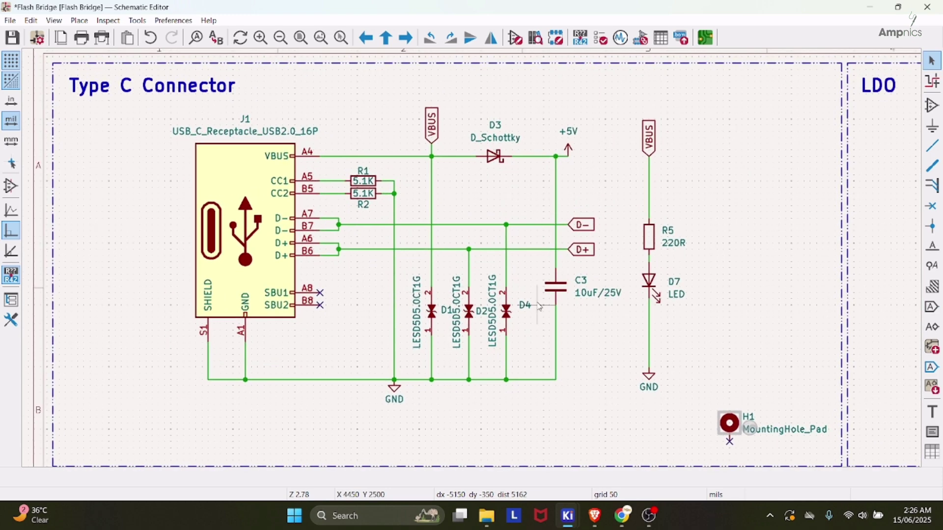
pyautogui.scroll(-3, 553, 327)
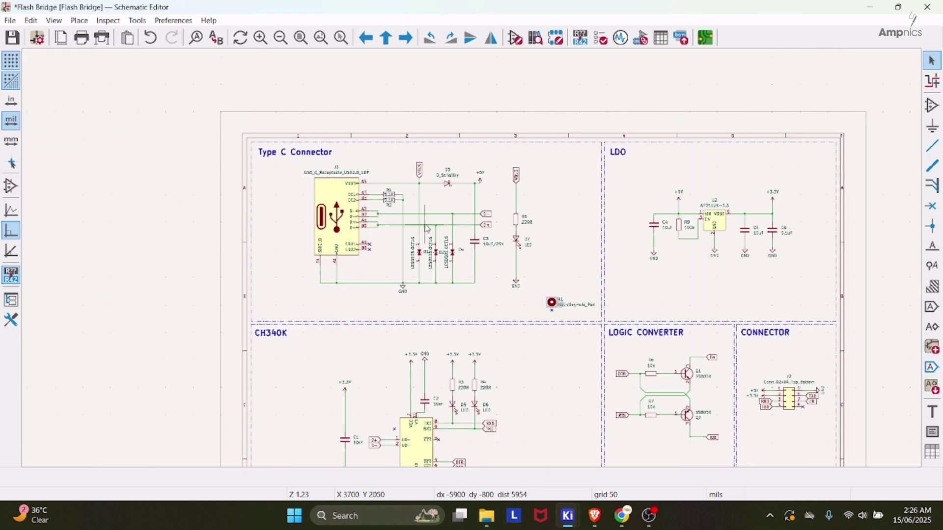
pyautogui.scroll(3, 427, 228)
pyautogui.hscroll(1, 518, 275)
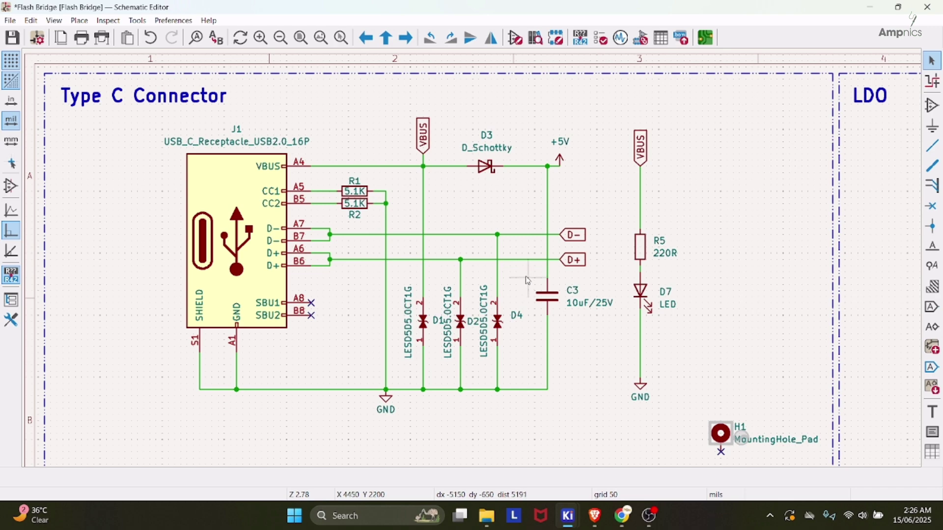
pyautogui.scroll(-3, 523, 334)
pyautogui.keyDown('shift'); pyautogui.scroll(-3, 474, 279); pyautogui.keyUp('shift')
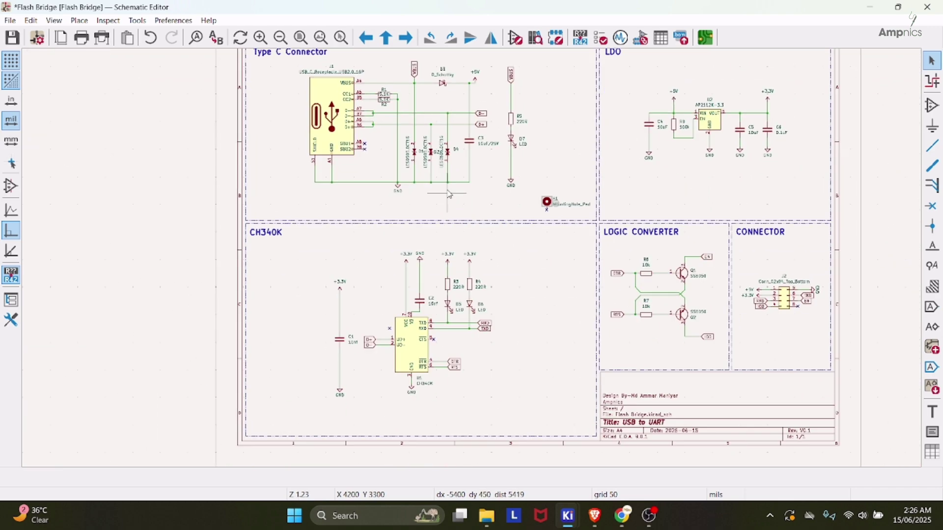
# Set the values of capacitors C1 and C2 in the CH340K section to 100nf
pyautogui.scroll(3, 491, 221)
pyautogui.keyDown('shift'); pyautogui.scroll(-3, 493, 204); pyautogui.keyUp('shift')
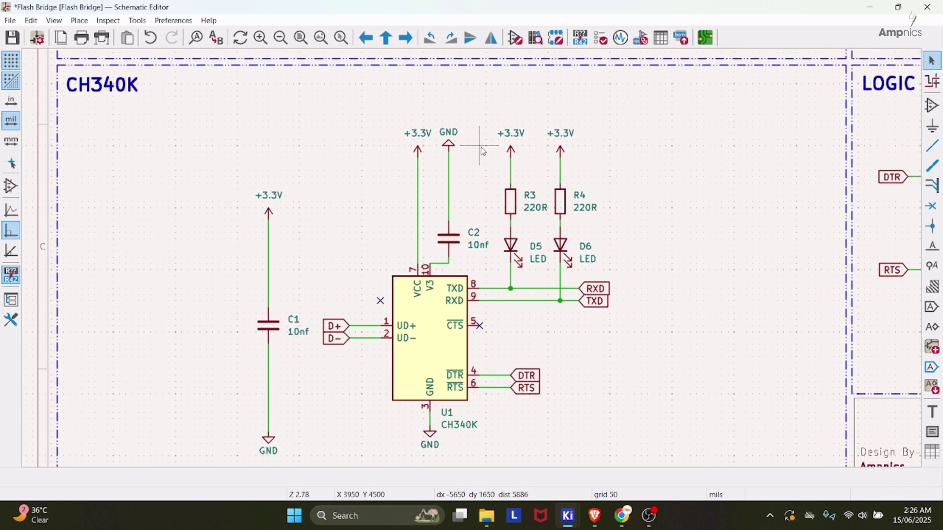
pyautogui.moveTo(493, 278); pyautogui.dragTo(480, 290, button='middle')
pyautogui.moveTo(417, 319); pyautogui.dragTo(453, 287, button='middle')
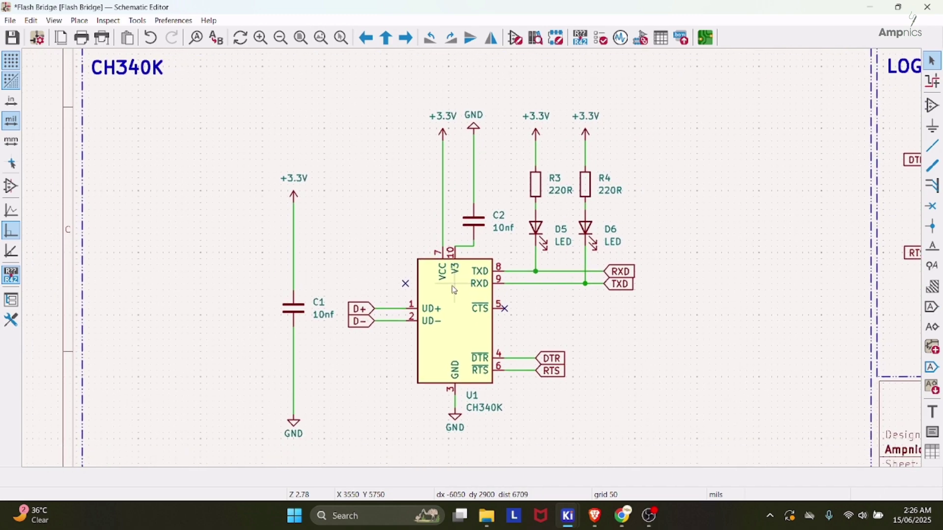
pyautogui.keyDown('shift'); pyautogui.scroll(1, 358, 257); pyautogui.keyUp('shift')
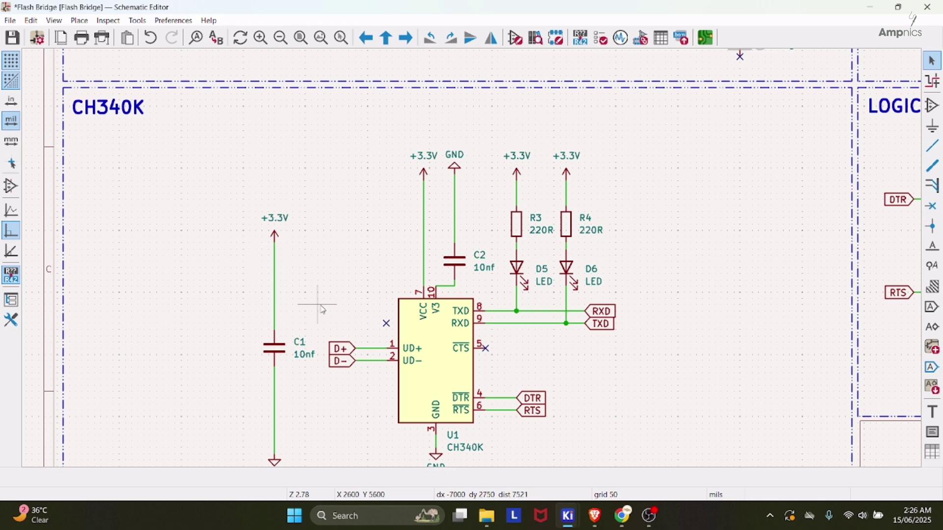
pyautogui.keyDown('shift'); pyautogui.scroll(-1, 317, 305); pyautogui.keyUp('shift')
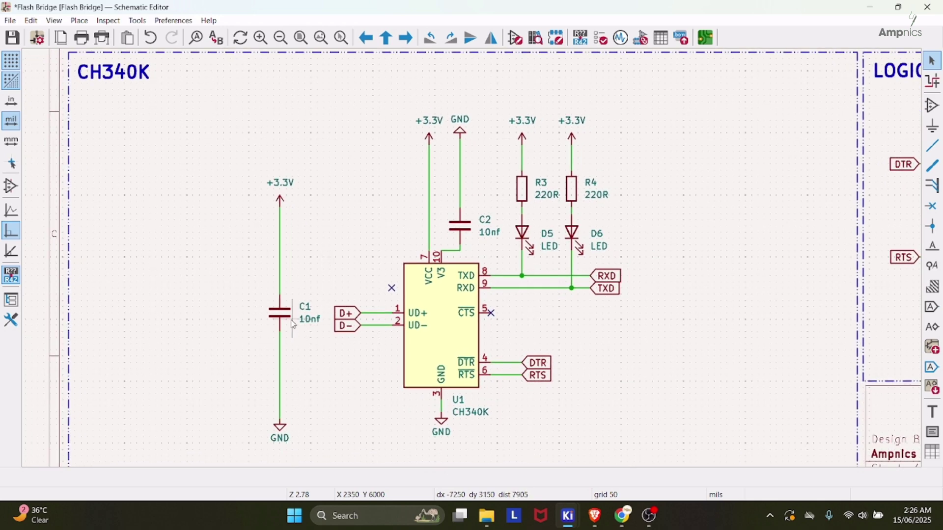
pyautogui.doubleClick(308, 324)
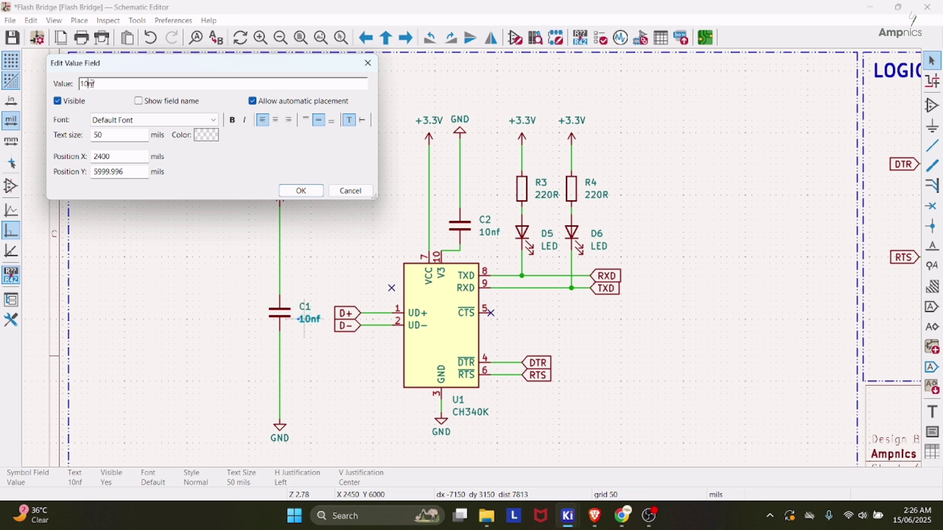
pyautogui.click(301, 191)
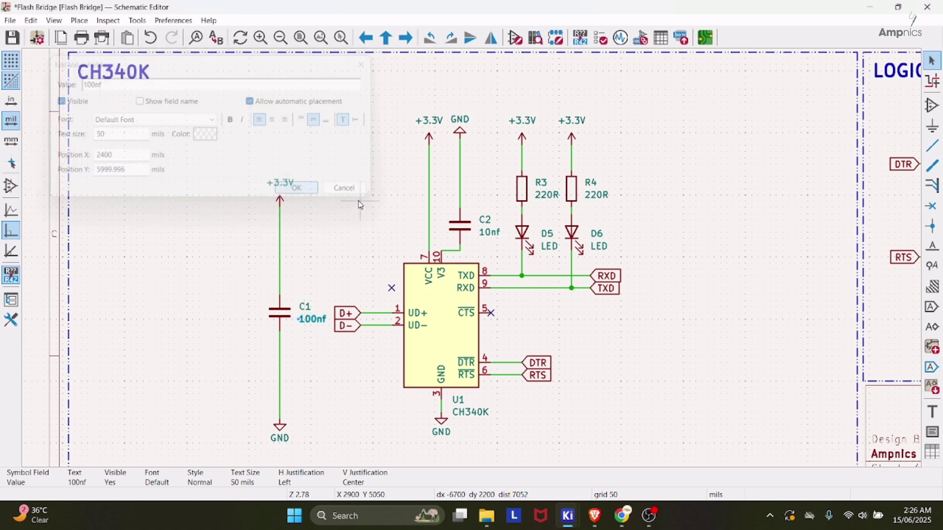
pyautogui.doubleClick(486, 233)
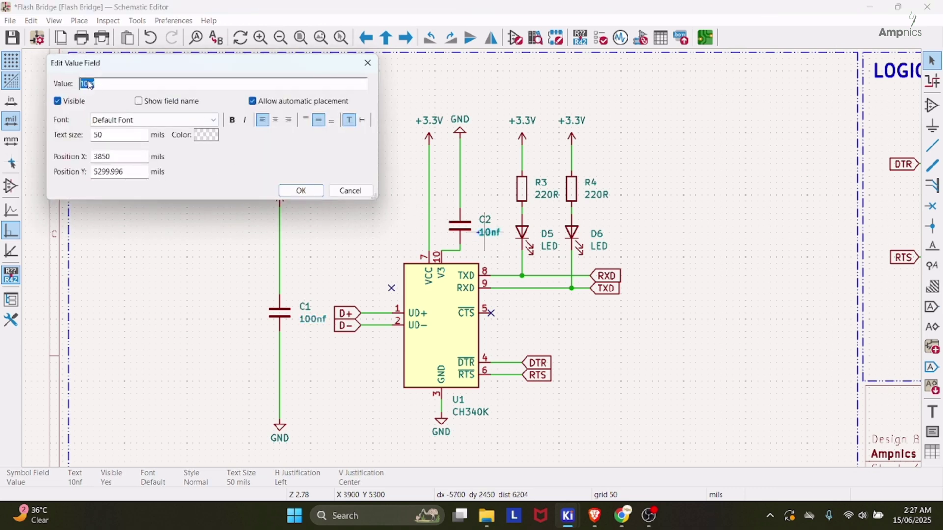
pyautogui.write('100nf')
pyautogui.click(301, 190)
# Examine the CH340K's RXD and TXD indicator LEDs and the Logic Converter's cross-coupled DTR/RTS transistors Q1 and Q2
pyautogui.moveTo(386, 291); pyautogui.dragTo(336, 284, button='middle')
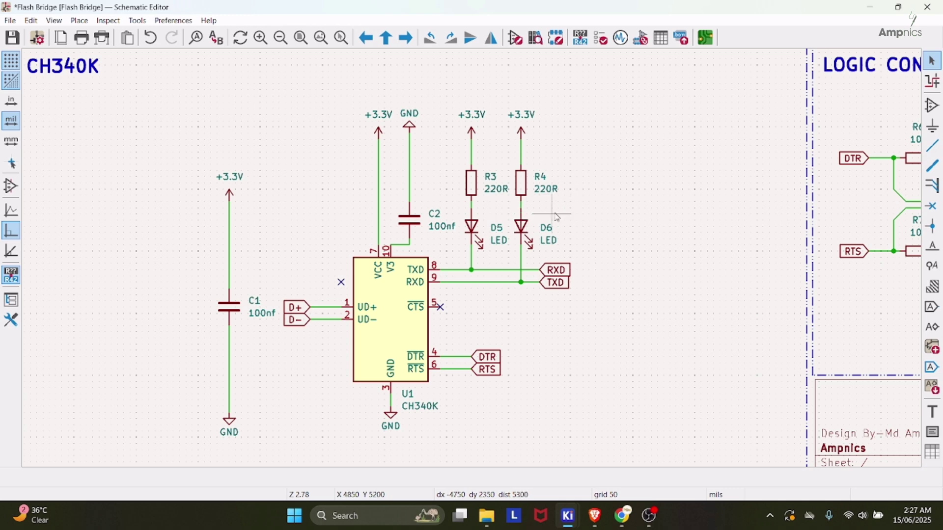
pyautogui.scroll(-2, 451, 238)
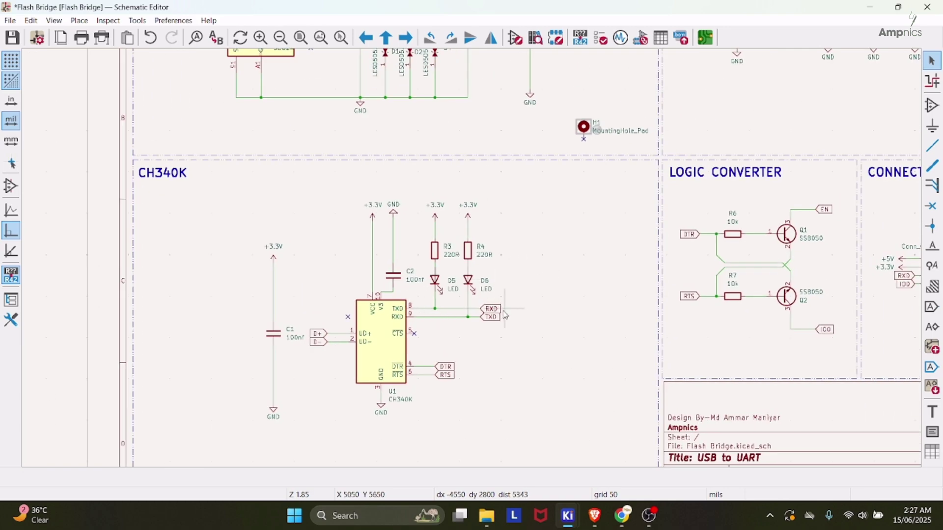
pyautogui.moveTo(503, 311)
pyautogui.mouseDown(button='middle')
pyautogui.moveTo(418, 289)
pyautogui.moveTo(333, 287)
pyautogui.mouseUp(button='middle')
pyautogui.moveTo(648, 228)
pyautogui.mouseDown(button='middle')
pyautogui.moveTo(523, 267)
pyautogui.moveTo(503, 258)
pyautogui.mouseUp(button='middle')
pyautogui.scroll(2, 476, 266)
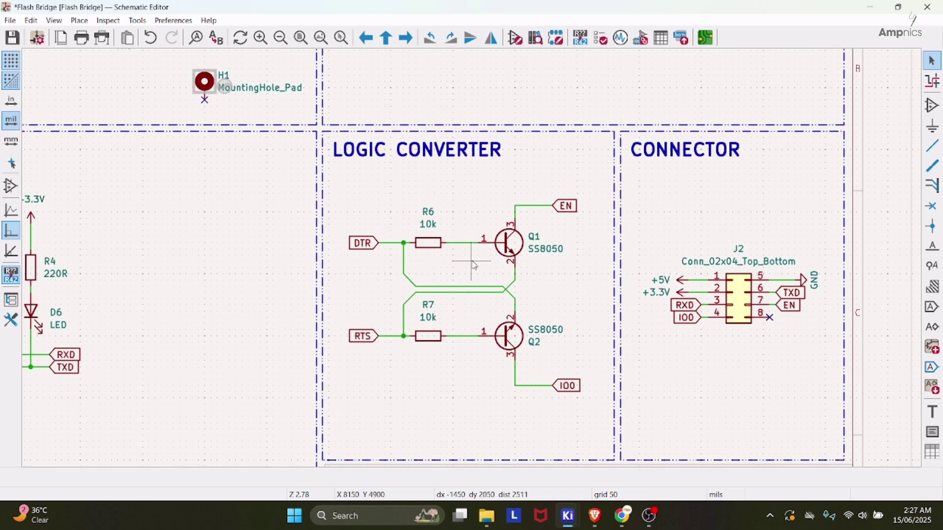
pyautogui.scroll(-2, 475, 266)
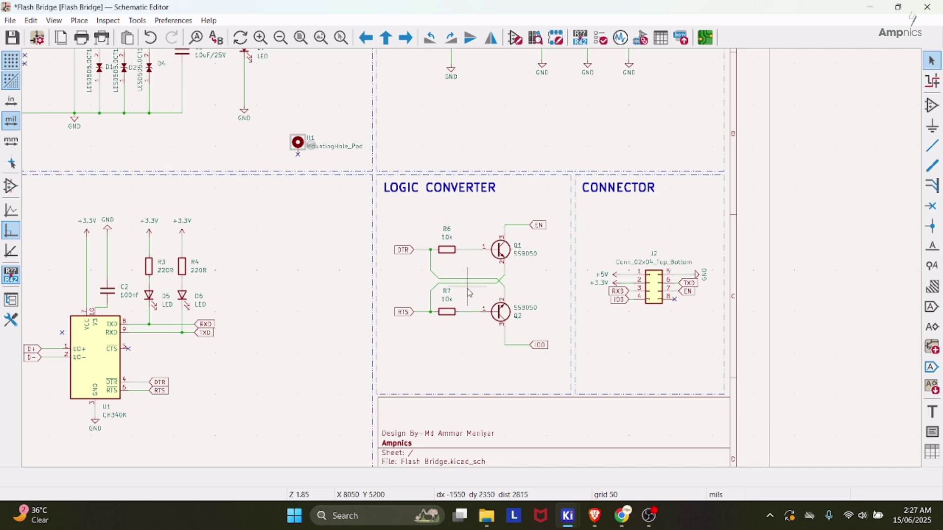
pyautogui.scroll(2, 498, 258)
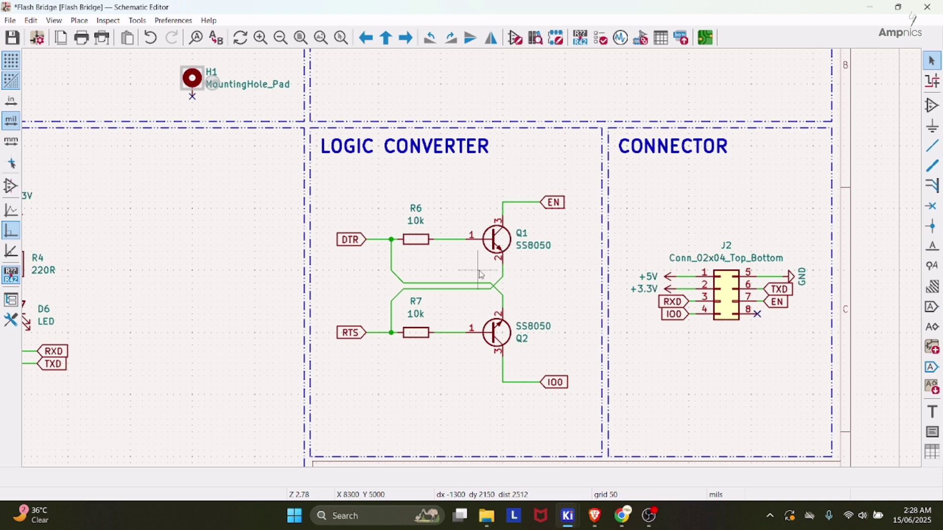
pyautogui.scroll(-2, 471, 251)
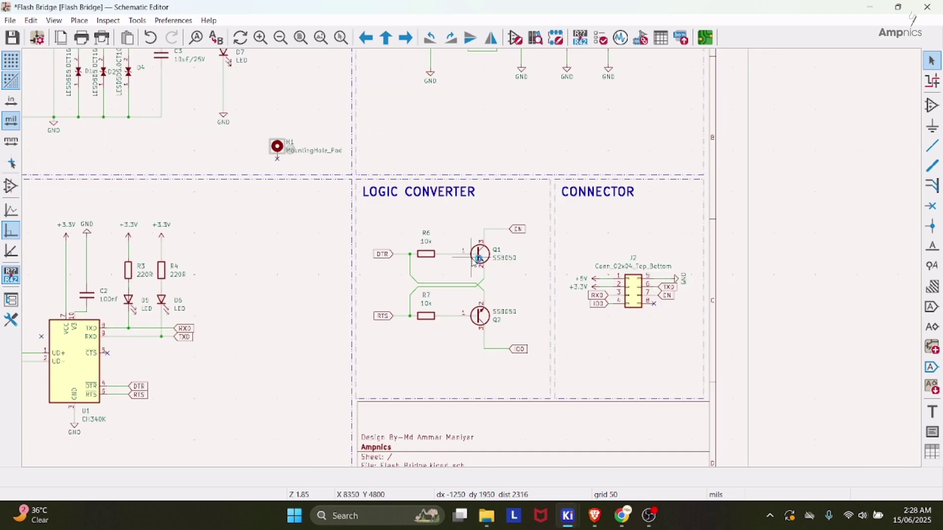
# Examine the pin assignments of connector J2 and the LDO circuit around U2 with its input and output capacitors
pyautogui.scroll(2, 471, 280)
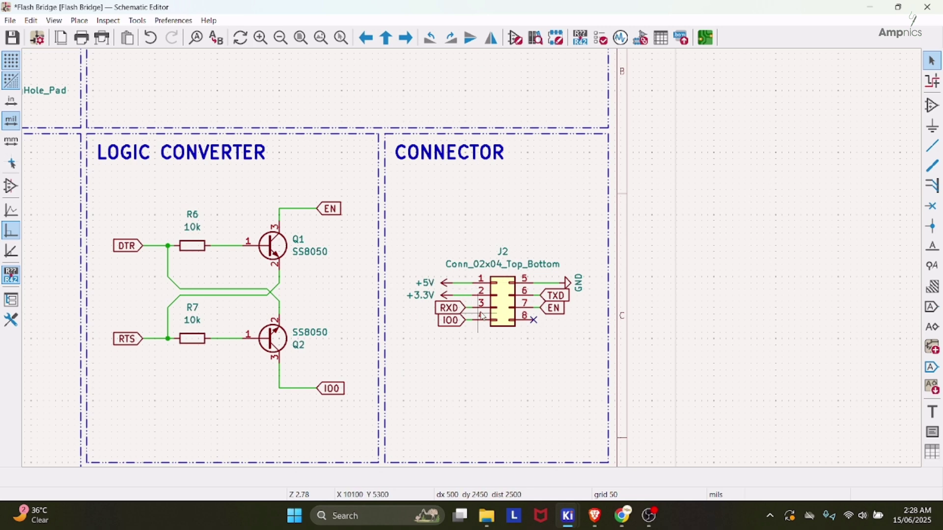
pyautogui.click(509, 326)
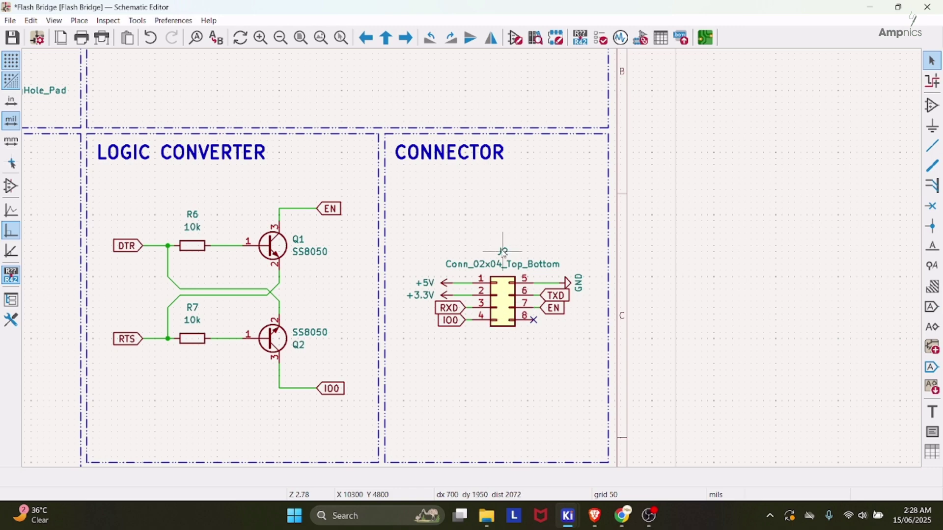
pyautogui.moveTo(503, 244); pyautogui.dragTo(508, 354, button='middle')
pyautogui.scroll(-3, 507, 354)
pyautogui.moveTo(378, 125); pyautogui.dragTo(368, 239, button='middle')
pyautogui.scroll(5, 371, 243)
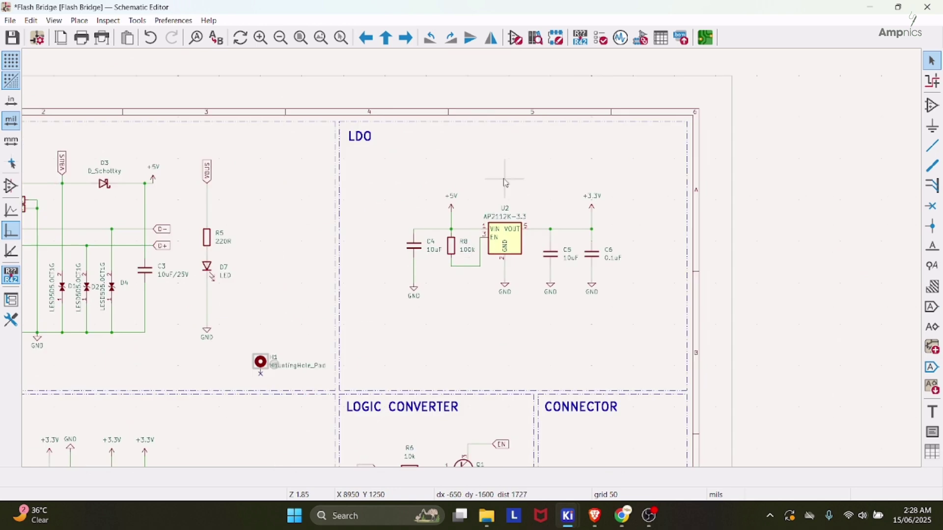
pyautogui.scroll(-2, 509, 255)
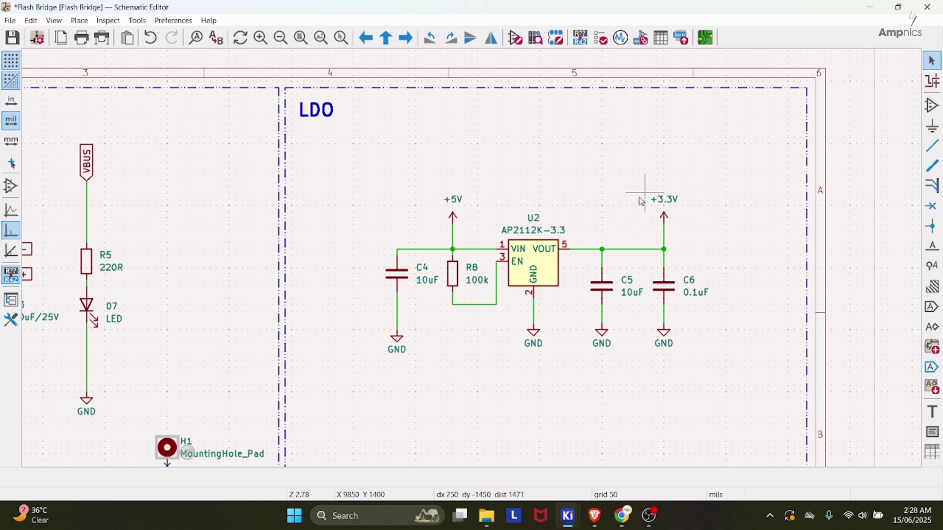
# Review the whole schematic sheet, rechecking how the CH340K section's DTR and RTS signals relate to the Logic Converter and connector
pyautogui.scroll(-1, 664, 205)
pyautogui.moveTo(294, 373); pyautogui.dragTo(469, 245, button='middle')
pyautogui.moveTo(236, 391); pyautogui.dragTo(382, 286, button='middle')
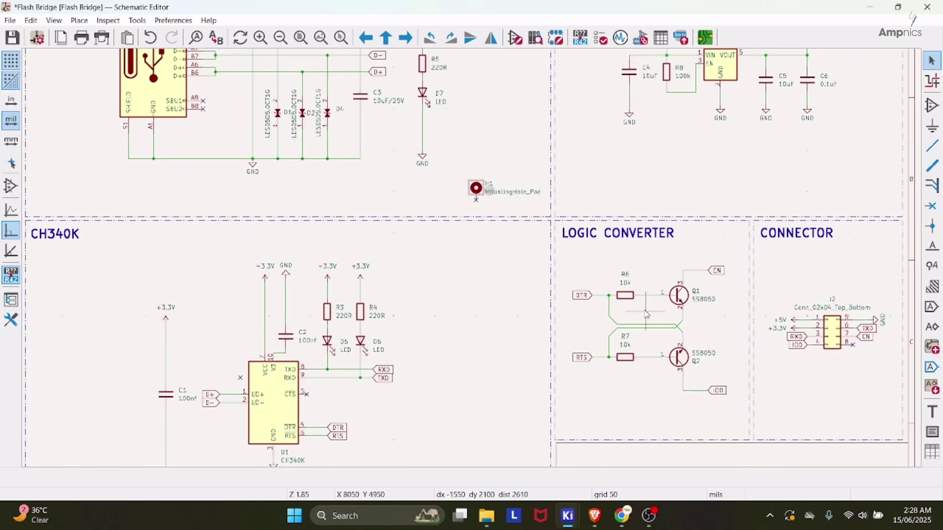
pyautogui.moveTo(649, 323); pyautogui.dragTo(549, 356, button='middle')
pyautogui.scroll(-1, 542, 352)
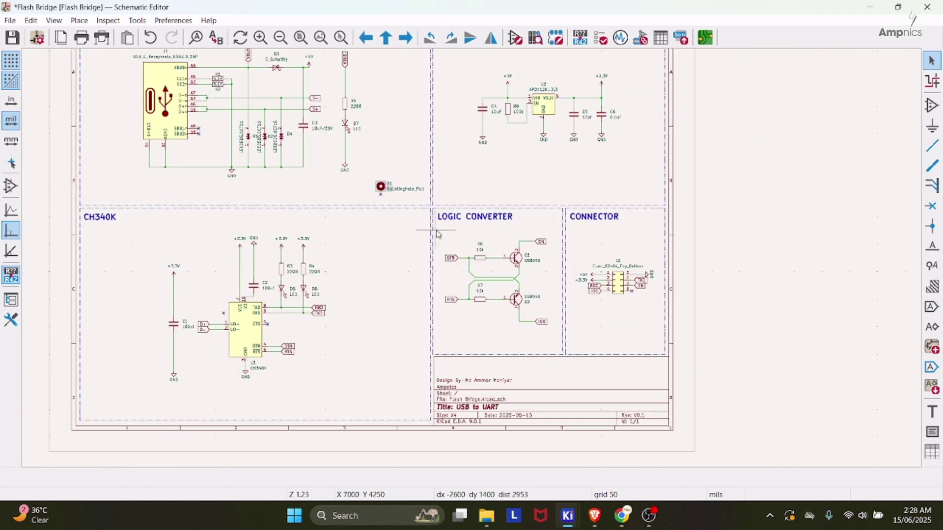
pyautogui.moveTo(436, 256); pyautogui.dragTo(447, 308, button='middle')
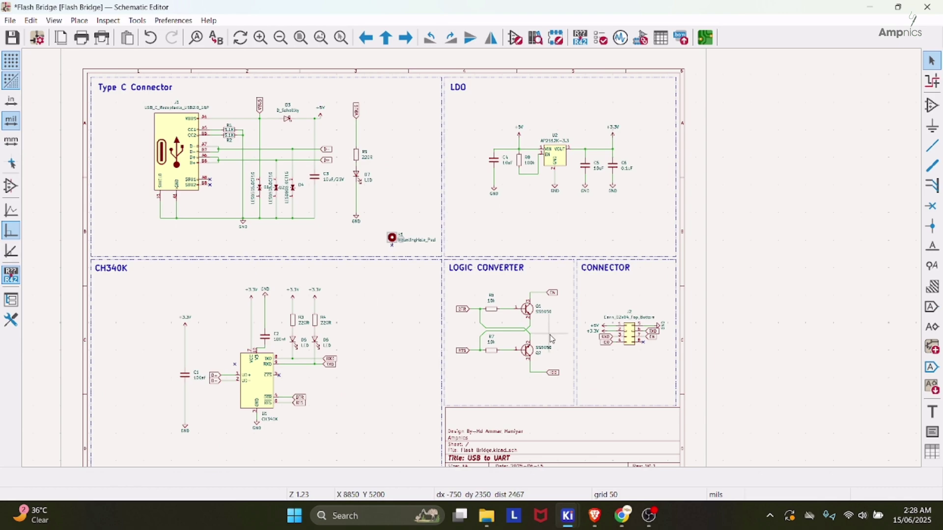
pyautogui.scroll(2, 566, 338)
pyautogui.hscroll(-3, 486, 270)
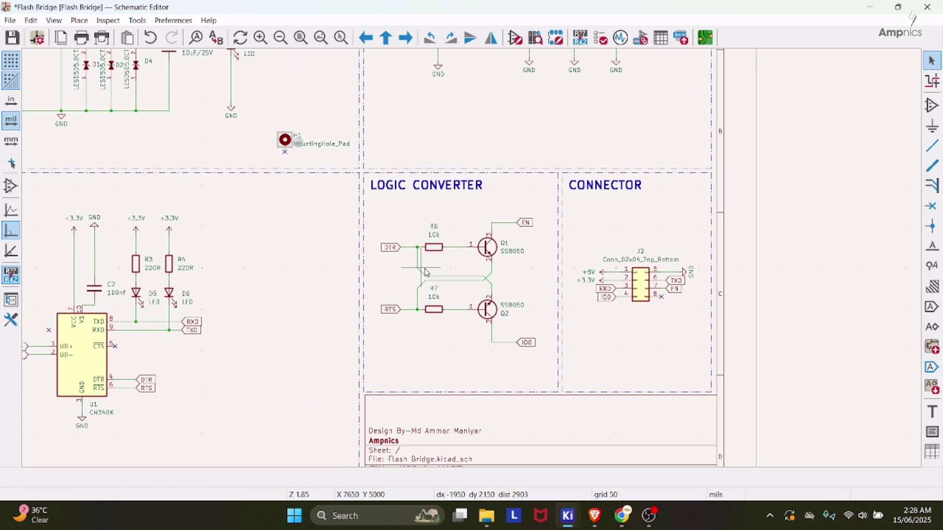
pyautogui.scroll(-3, 527, 206)
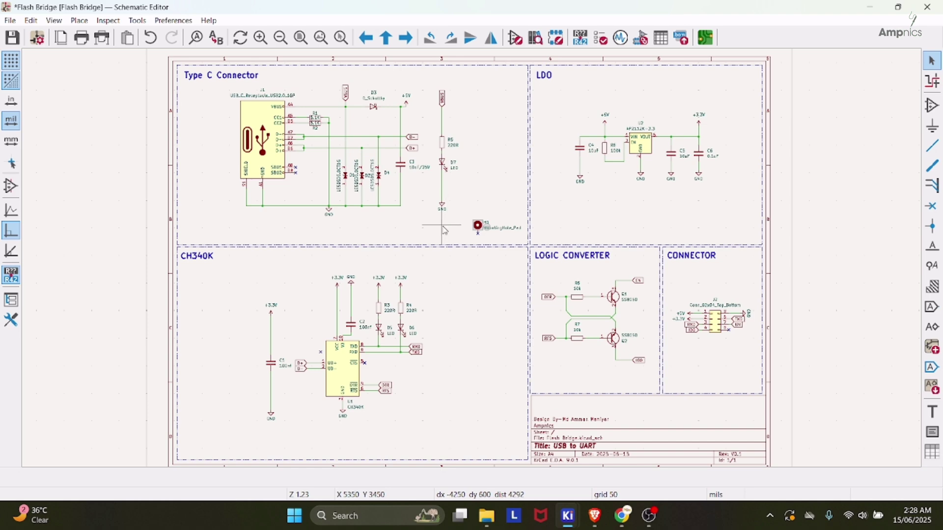
pyautogui.moveTo(602, 228)
pyautogui.mouseDown(button='middle')
pyautogui.moveTo(581, 250)
pyautogui.moveTo(587, 234)
pyautogui.mouseUp(button='middle')
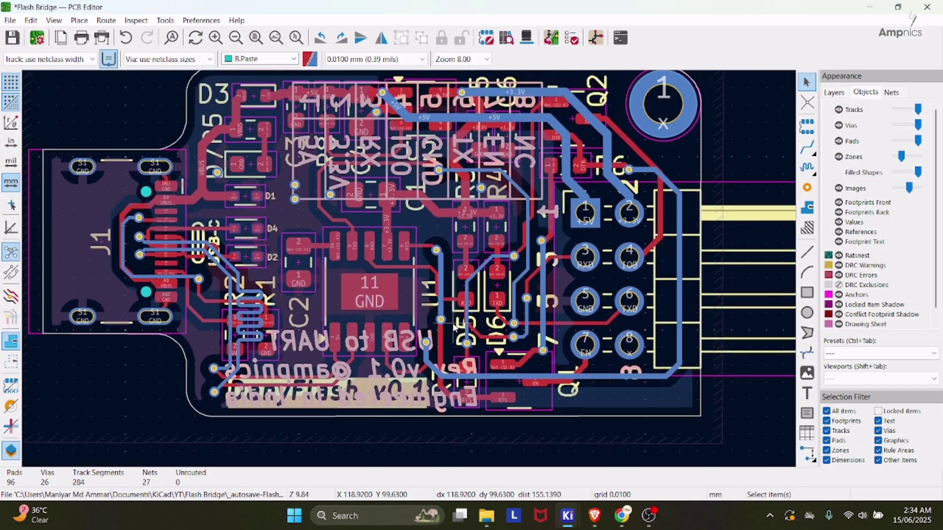
# In the Flash Bridge PCB layout, hide the F.Cu, F.Paste and F.Silkscreen layers
pyautogui.moveTo(453, 324)
pyautogui.mouseDown(button='middle')
pyautogui.moveTo(452, 336)
pyautogui.moveTo(455, 329)
pyautogui.mouseUp(button='middle')
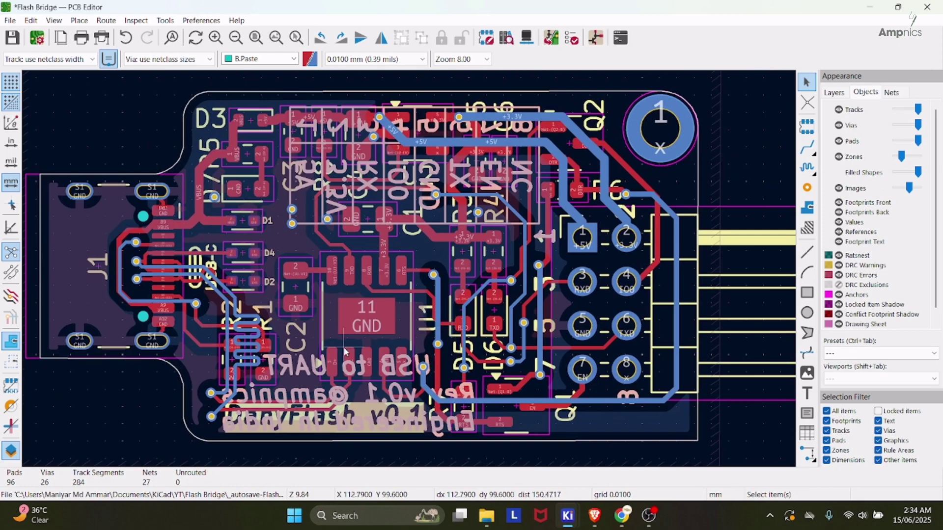
pyautogui.hscroll(-1, 344, 351)
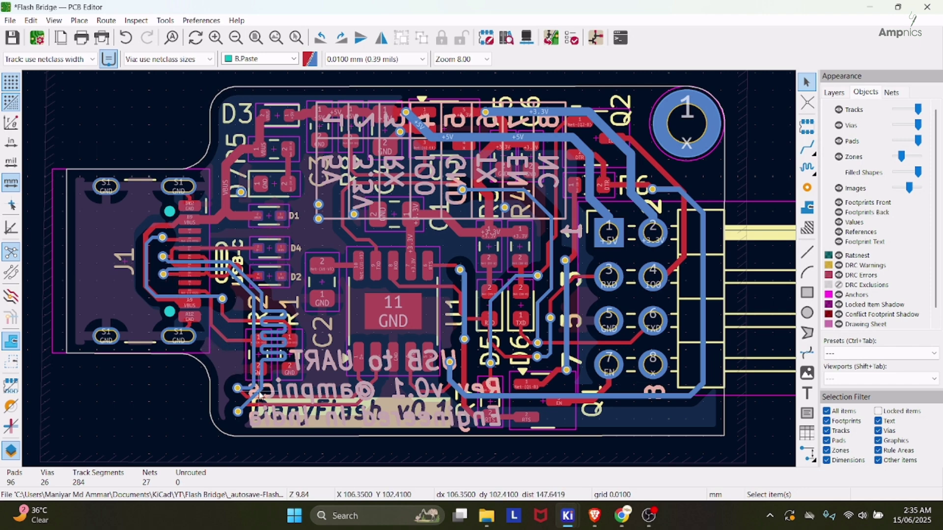
pyautogui.moveTo(301, 393); pyautogui.dragTo(283, 394, button='middle')
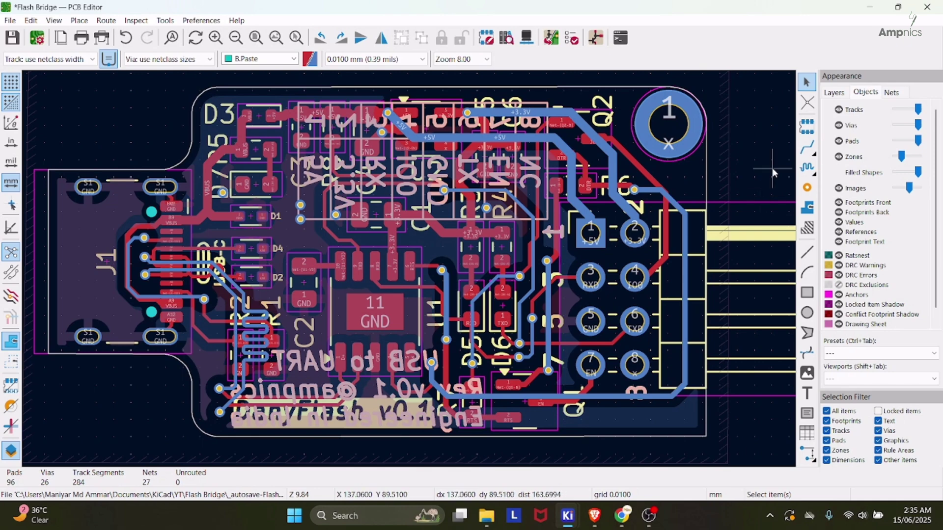
pyautogui.click(834, 92)
pyautogui.keyDown('ctrl'); pyautogui.hscroll(-1, 254, 366); pyautogui.keyUp('ctrl')
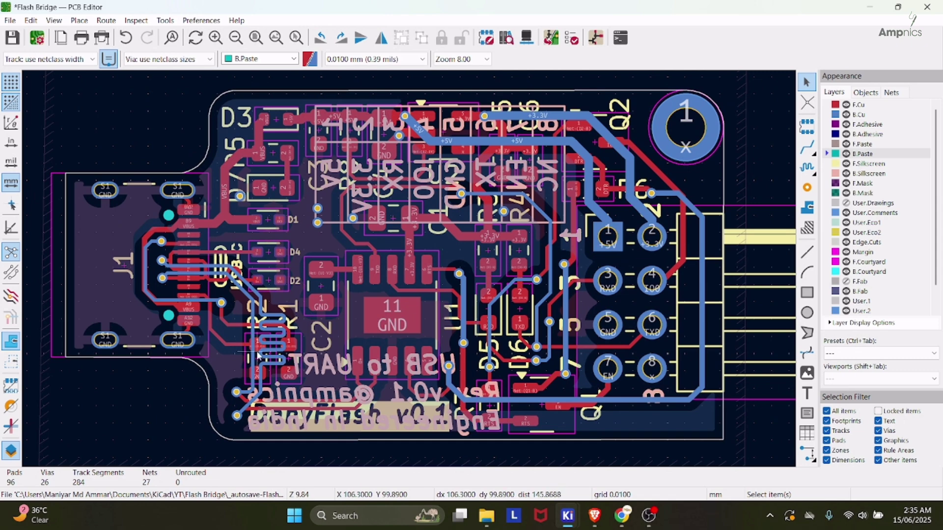
pyautogui.click(847, 105)
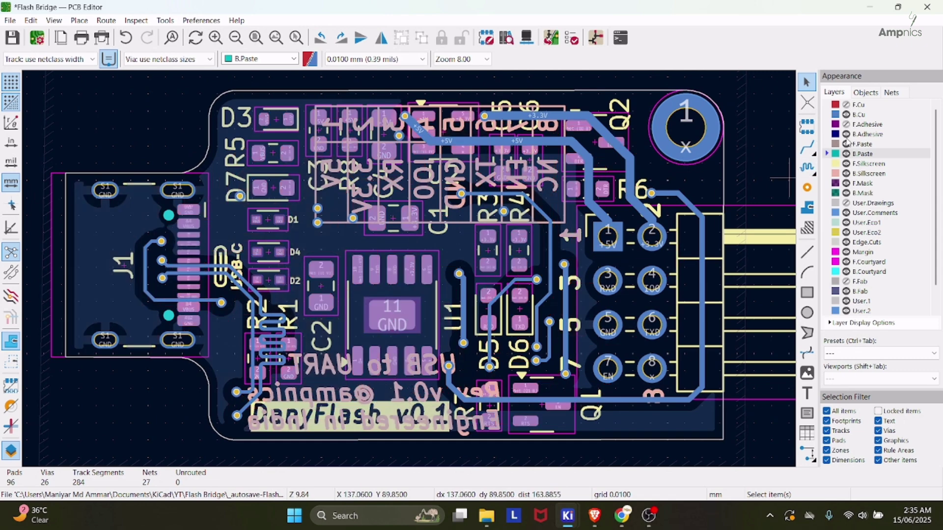
pyautogui.click(847, 145)
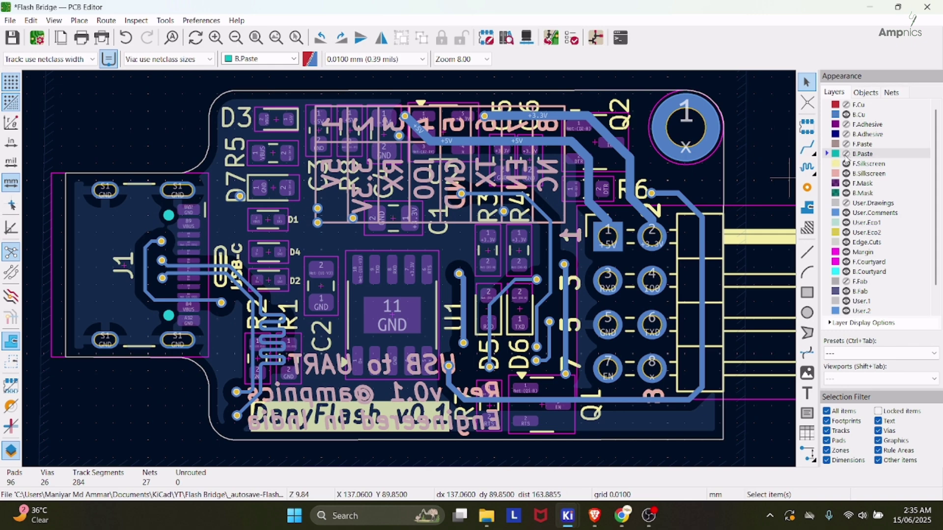
pyautogui.click(846, 164)
# Examine the back copper routing, ground fill and back silkscreen text of the board with the front copper and silkscreen hidden
pyautogui.moveTo(253, 346); pyautogui.dragTo(297, 330, button='middle')
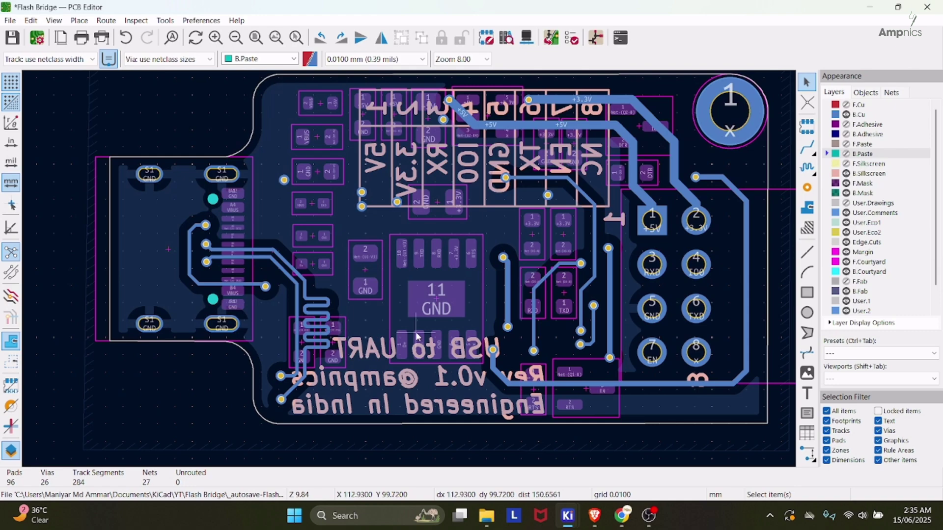
pyautogui.moveTo(427, 328); pyautogui.dragTo(388, 335, button='middle')
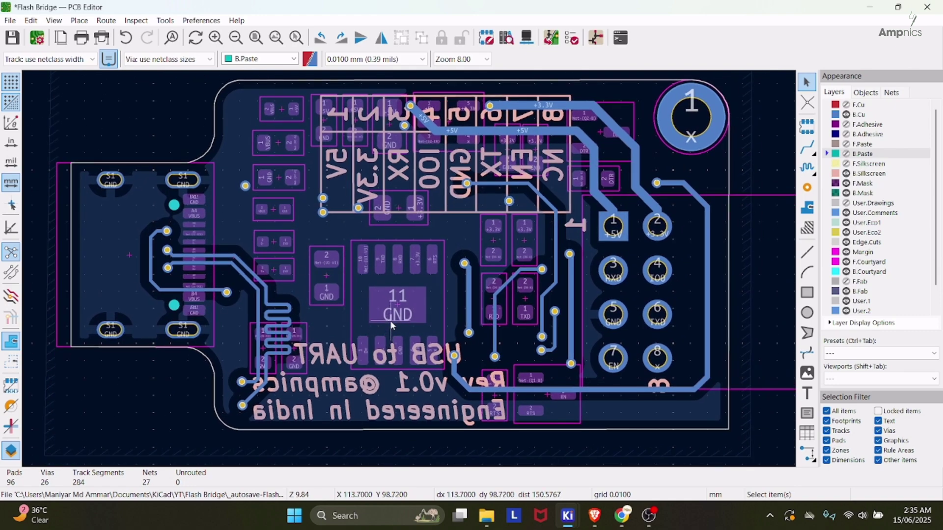
pyautogui.scroll(-2, 392, 325)
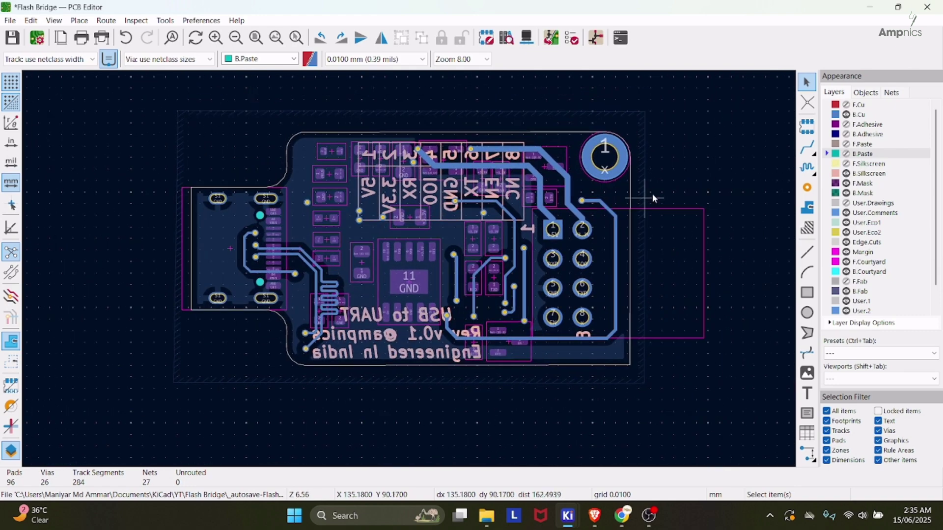
pyautogui.click(807, 102)
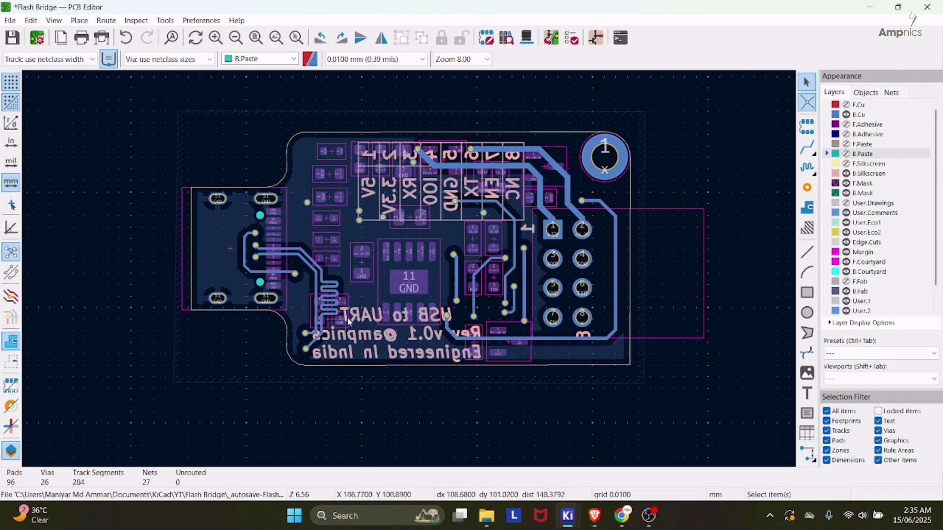
pyautogui.press('Escape')
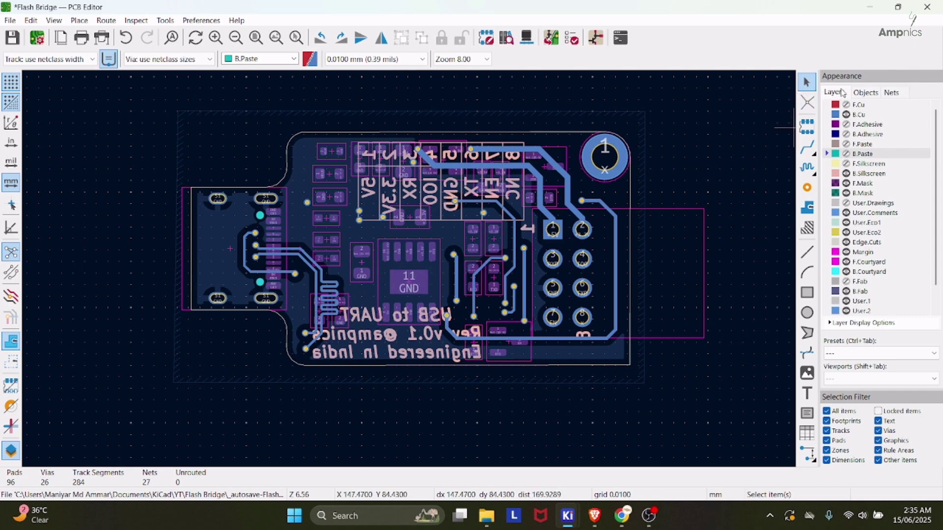
pyautogui.click(867, 93)
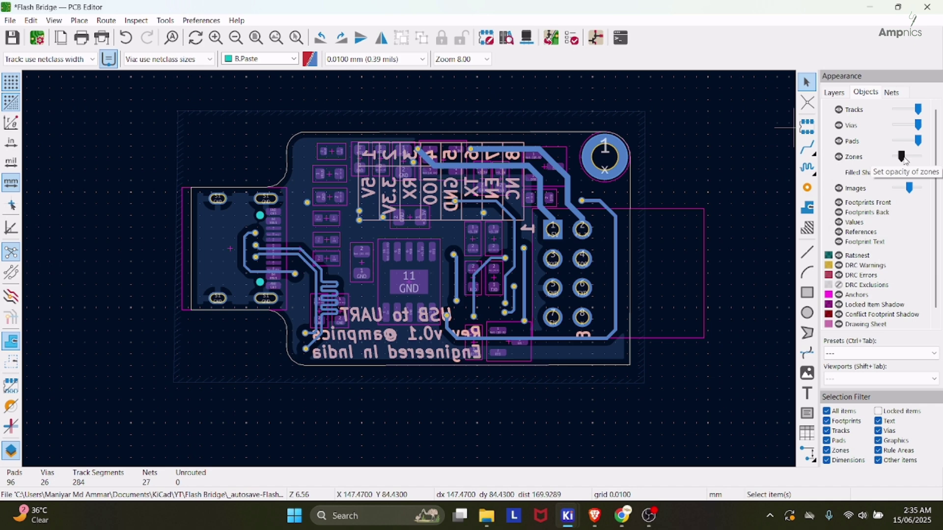
pyautogui.click(832, 93)
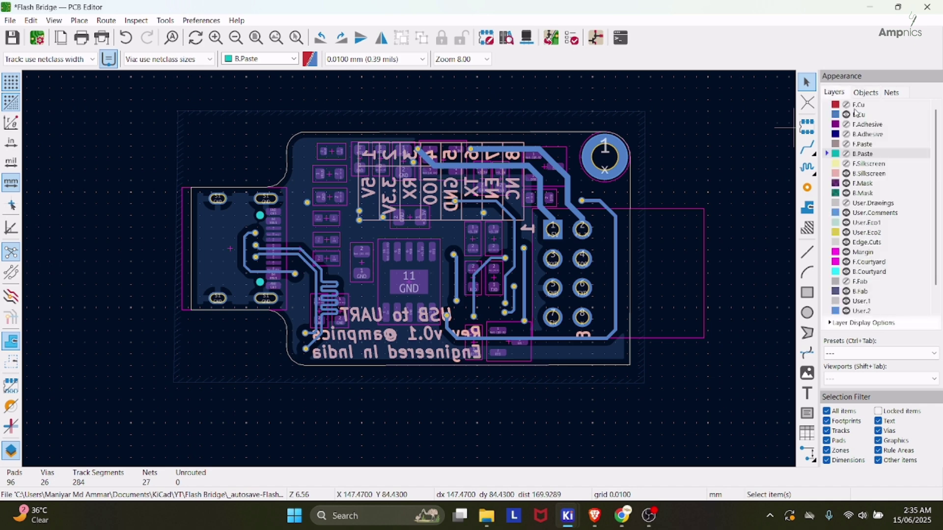
# Make the F.Cu, F.Paste and F.Silkscreen layers visible again in the board layout
pyautogui.click(846, 105)
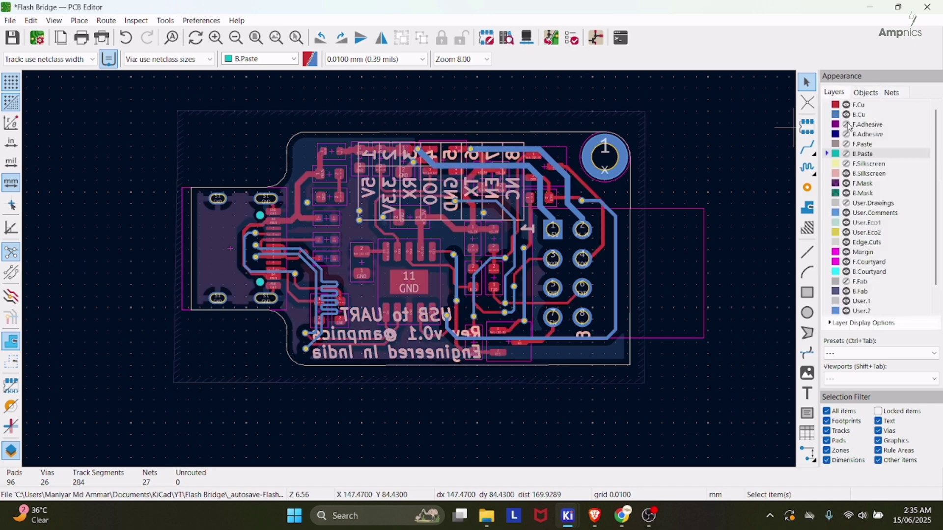
pyautogui.click(847, 164)
# Examine the combined front and back copper routing from USB connector J1 through U1 to the eight-pin header
pyautogui.scroll(3, 427, 247)
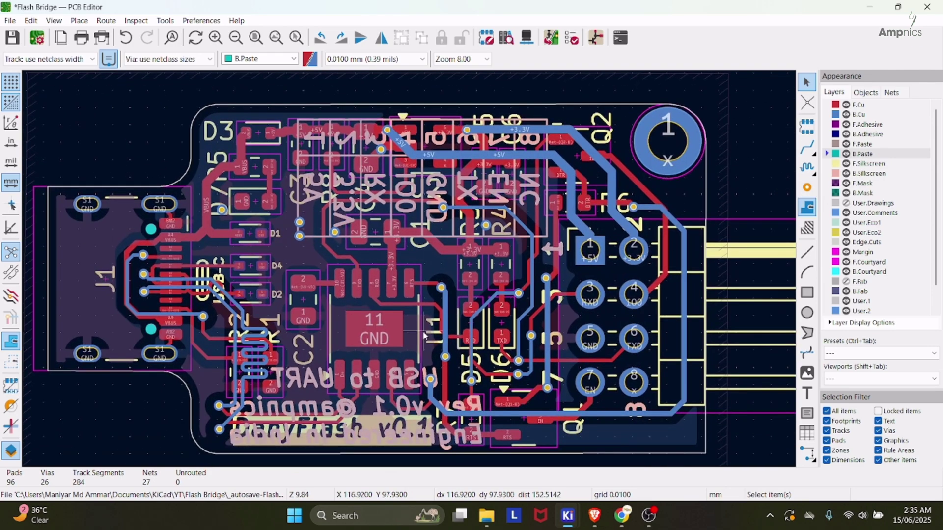
pyautogui.keyDown('shift'); pyautogui.scroll(1, 479, 283); pyautogui.keyUp('shift')
pyautogui.keyDown('shift'); pyautogui.scroll(-2, 479, 283); pyautogui.keyUp('shift')
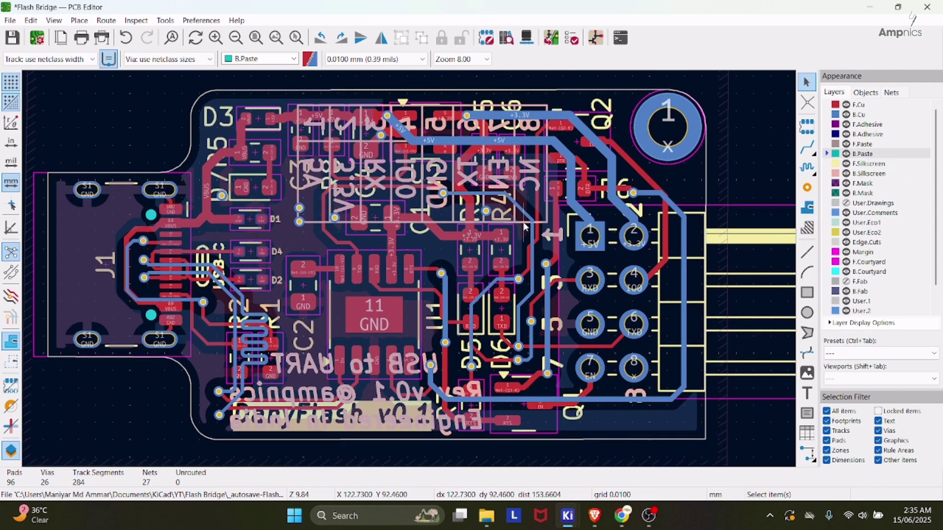
pyautogui.scroll(-3, 359, 281)
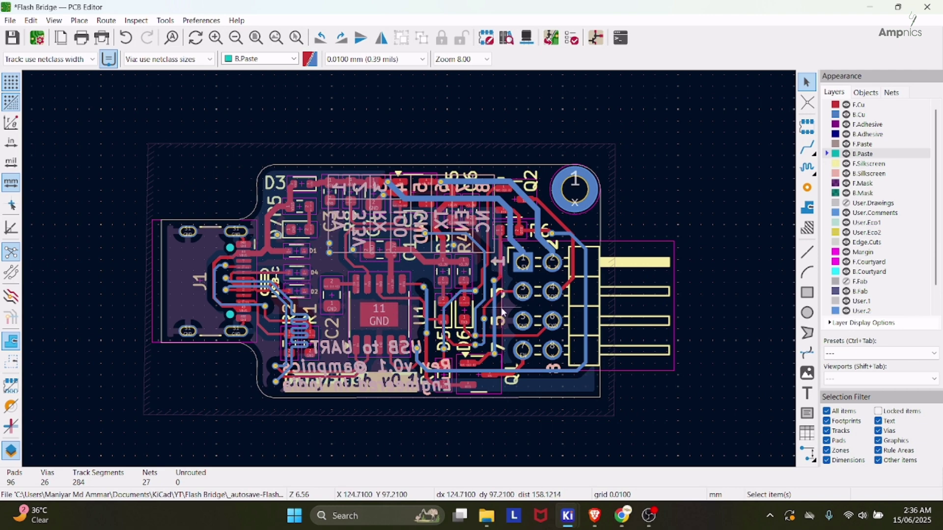
pyautogui.moveTo(502, 309); pyautogui.dragTo(491, 292, button='middle')
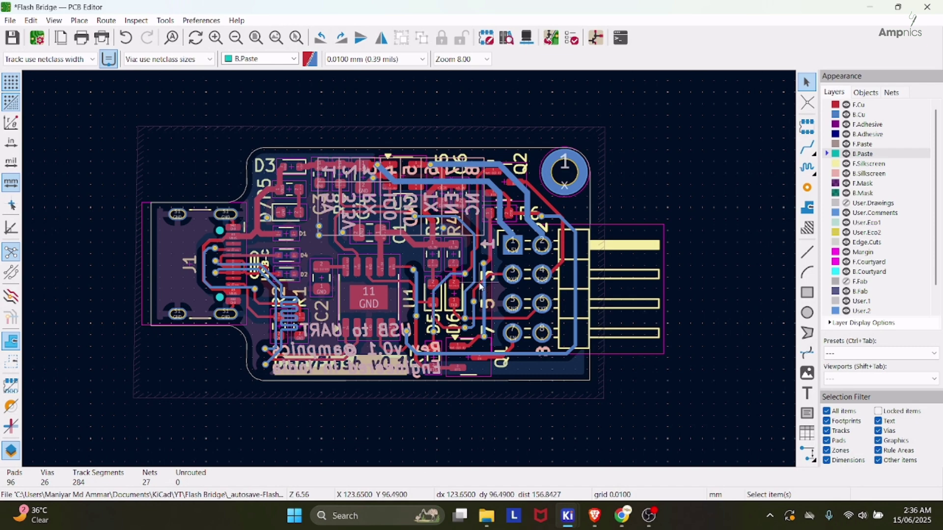
pyautogui.click(807, 167)
pyautogui.scroll(2, 415, 238)
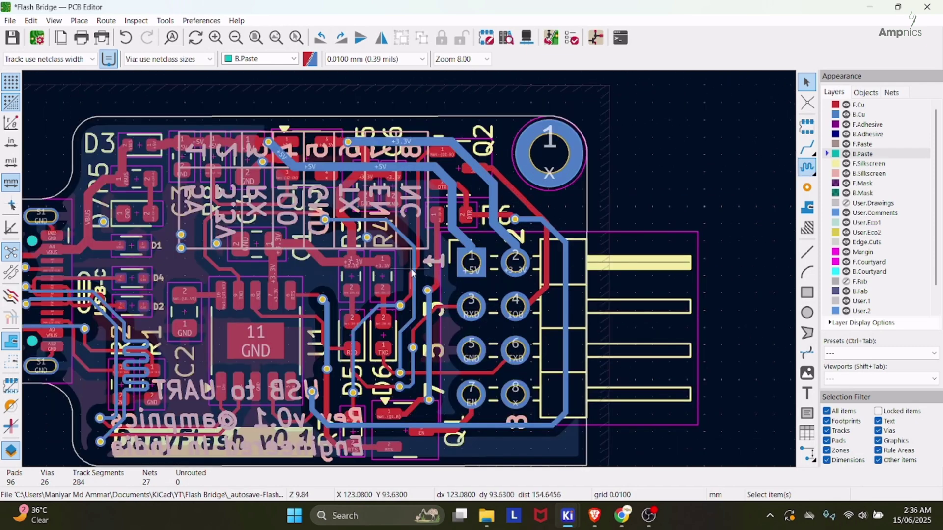
pyautogui.moveTo(260, 316); pyautogui.dragTo(344, 294, button='middle')
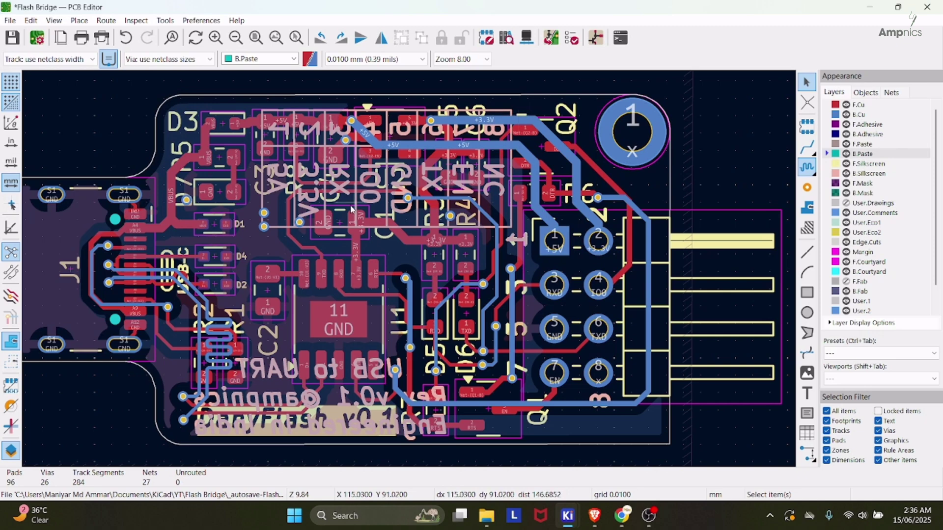
pyautogui.scroll(-2, 485, 268)
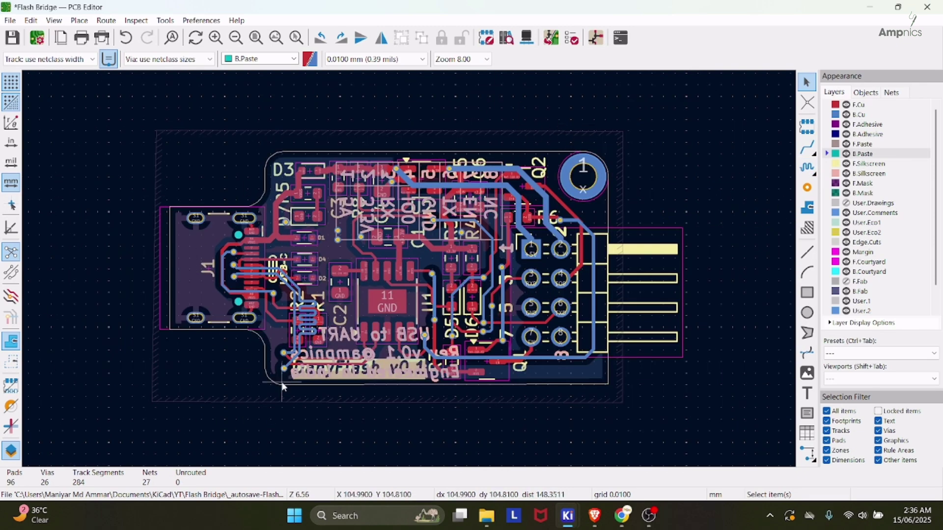
# Open the board's 3D view and turn it over to inspect the back-side pinout table, text labels and header pins
pyautogui.click(527, 38)
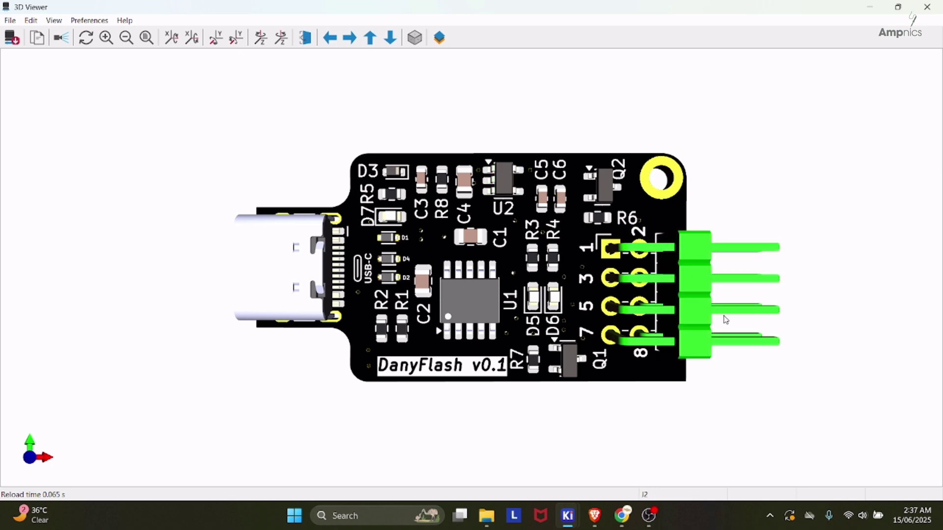
pyautogui.moveTo(628, 388); pyautogui.dragTo(565, 341)
pyautogui.scroll(-2, 465, 330)
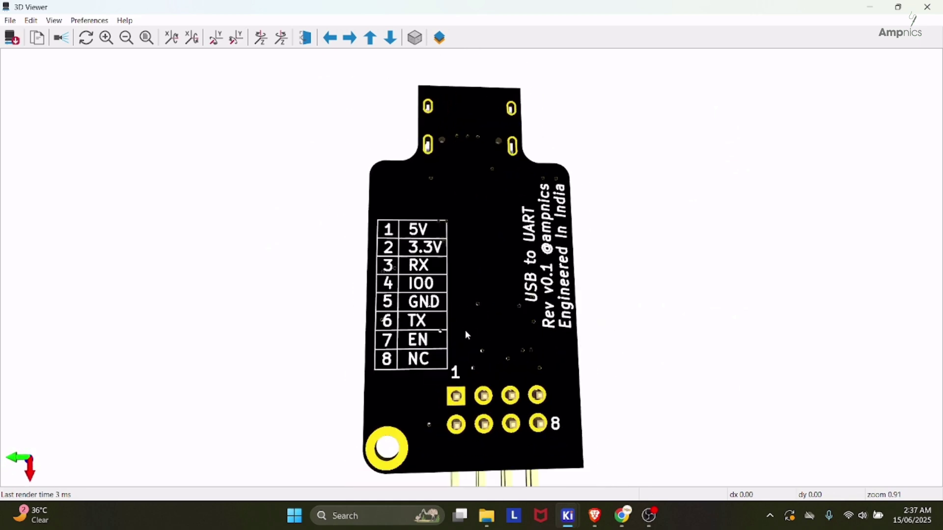
pyautogui.moveTo(488, 385); pyautogui.dragTo(473, 384)
pyautogui.moveTo(531, 396); pyautogui.dragTo(537, 391)
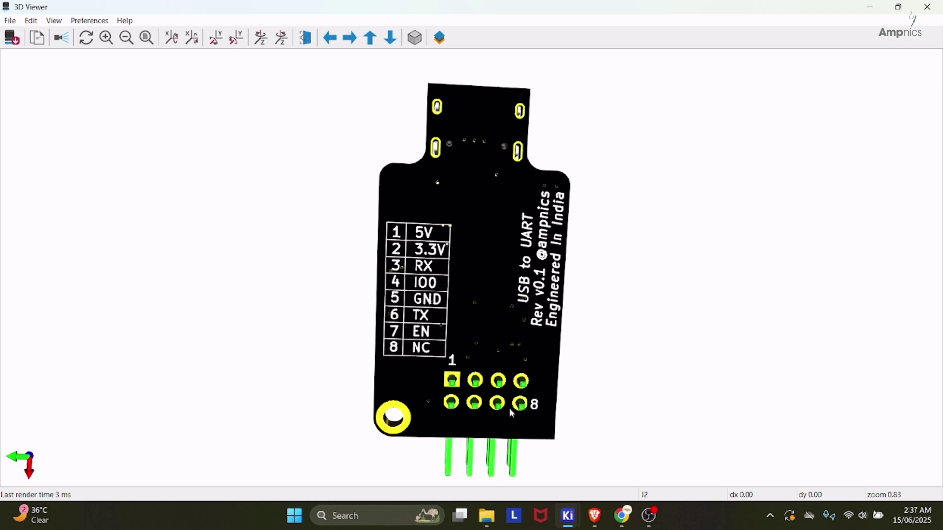